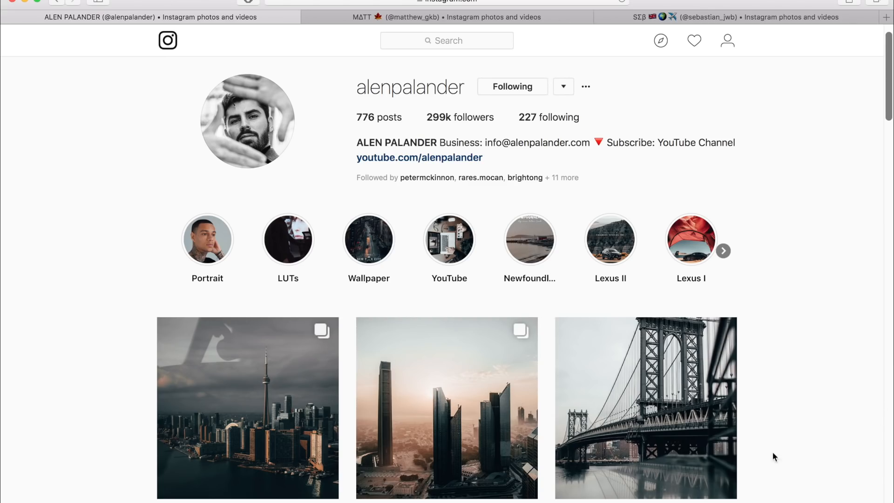
Browse the photo grid of the alenpalander Instagram profile to study its editing style.
scroll(753, 445, down, 6)
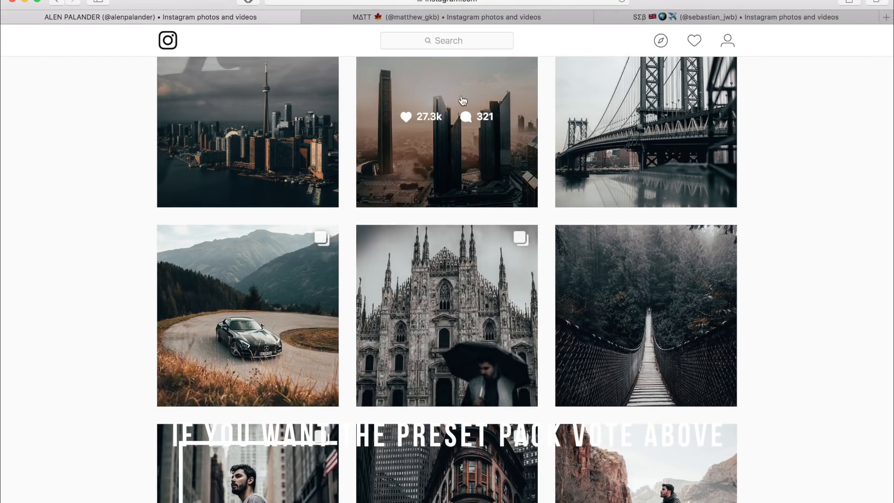
scroll(412, 114, down, 1)
scroll(412, 114, down, 5)
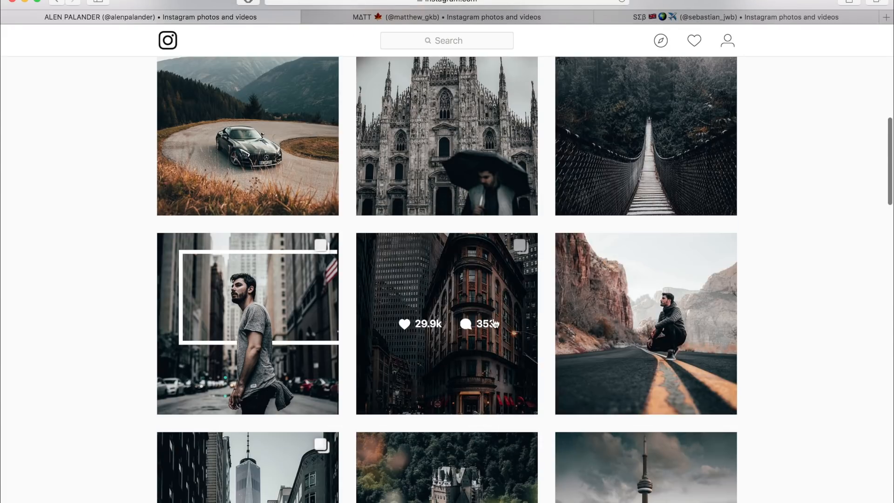
scroll(235, 218, down, 10)
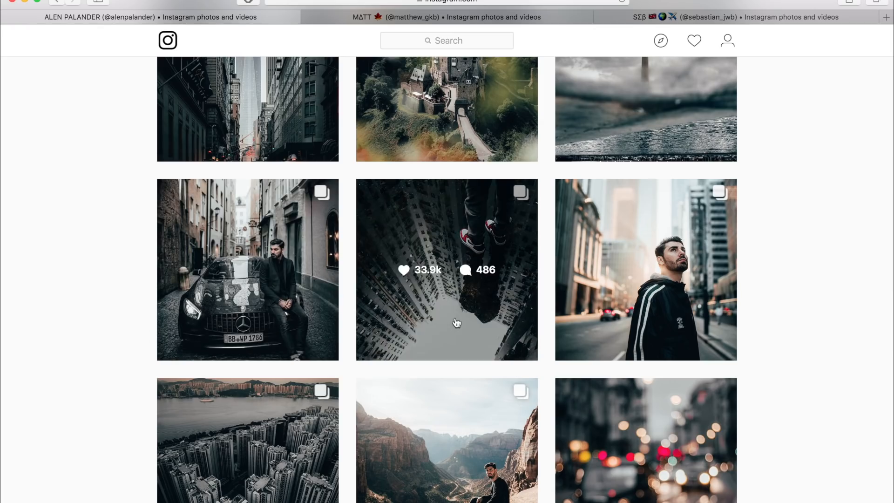
scroll(312, 399, down, 1)
scroll(312, 400, down, 5)
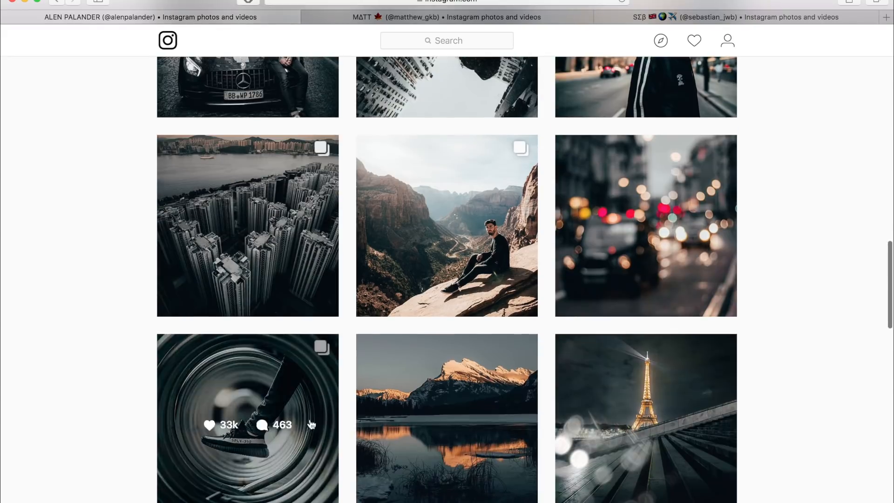
scroll(680, 289, up, 10)
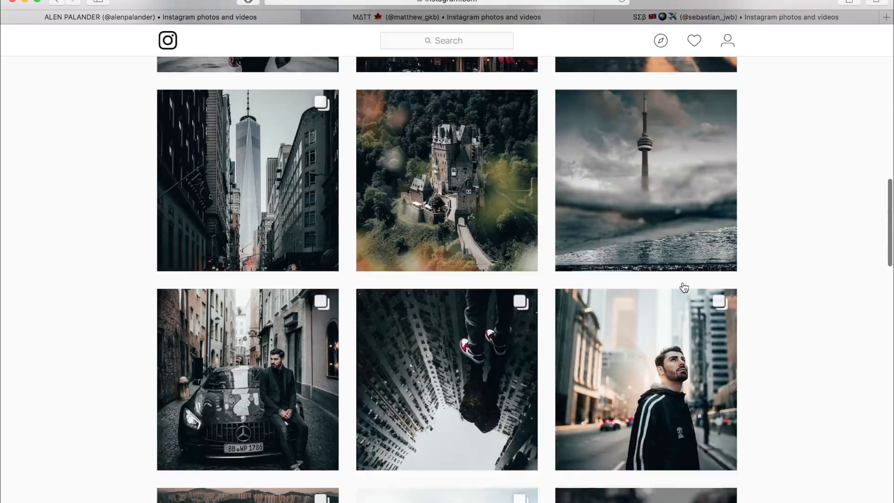
scroll(577, 186, up, 2)
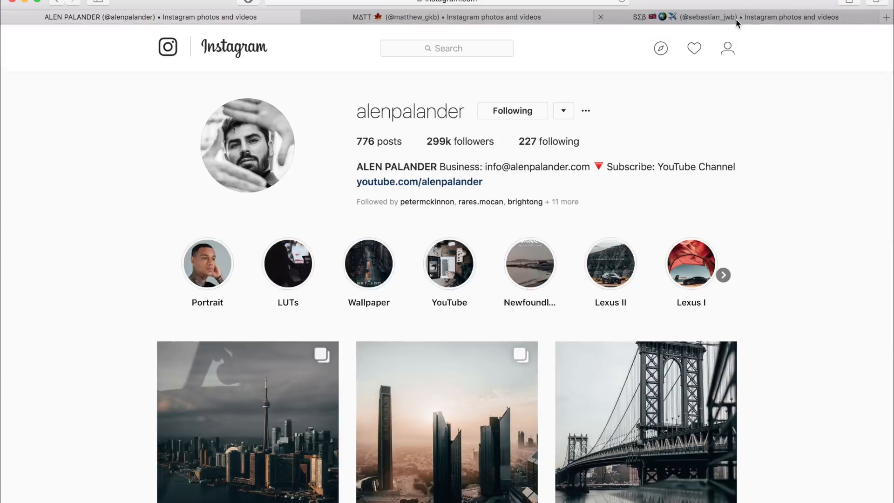
Look through the photo grids of the other two open Instagram profiles.
click(736, 19)
scroll(754, 319, up, 2)
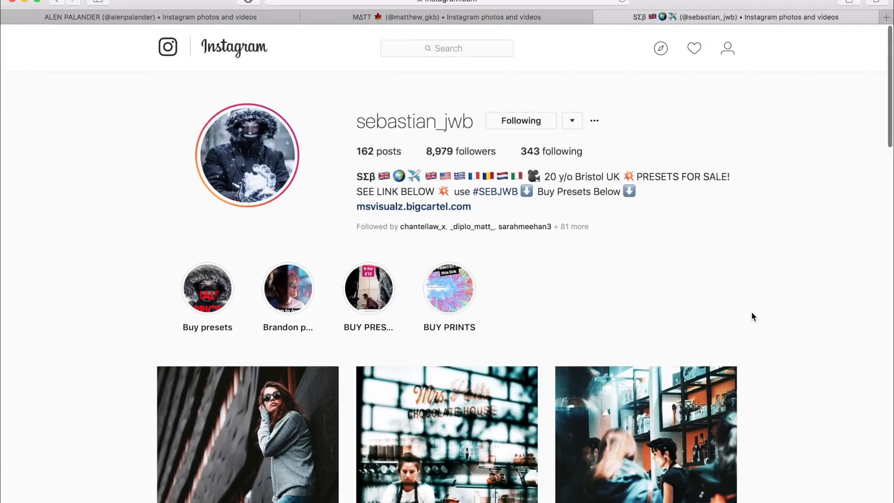
scroll(754, 317, down, 4)
scroll(750, 317, down, 10)
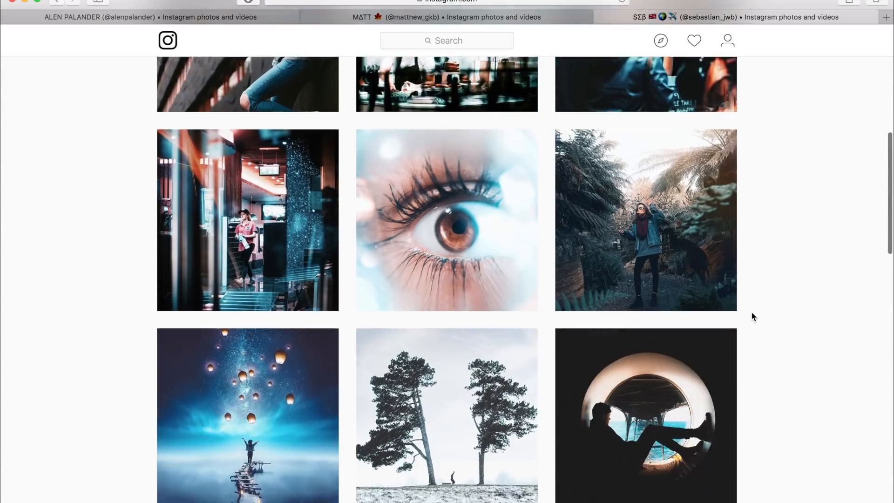
scroll(748, 317, up, 6)
scroll(247, 219, up, 4)
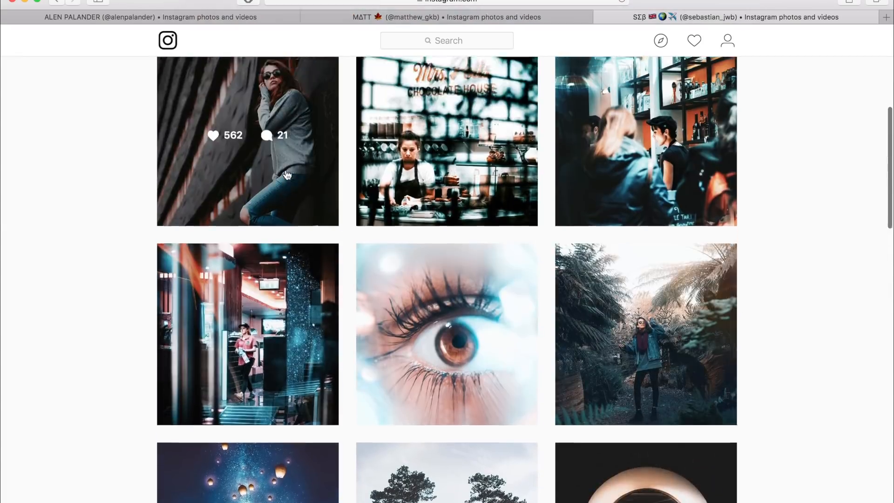
click(488, 14)
scroll(442, 147, up, 4)
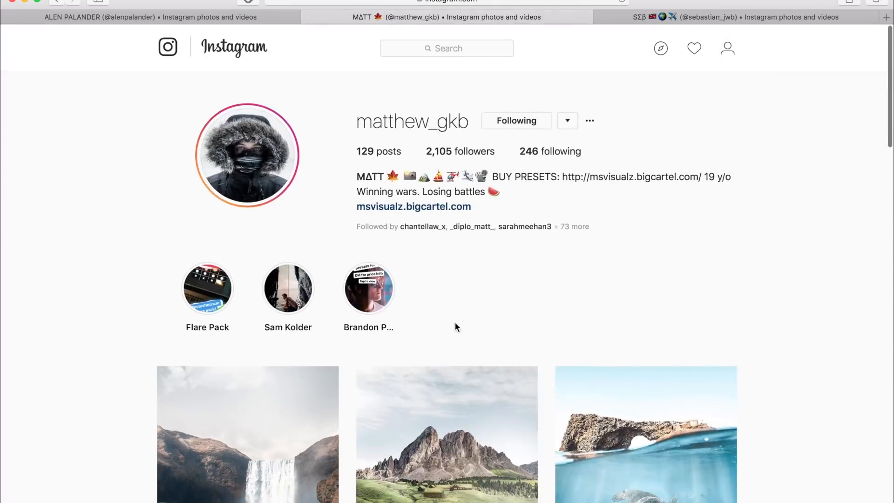
scroll(454, 322, down, 10)
scroll(456, 328, up, 10)
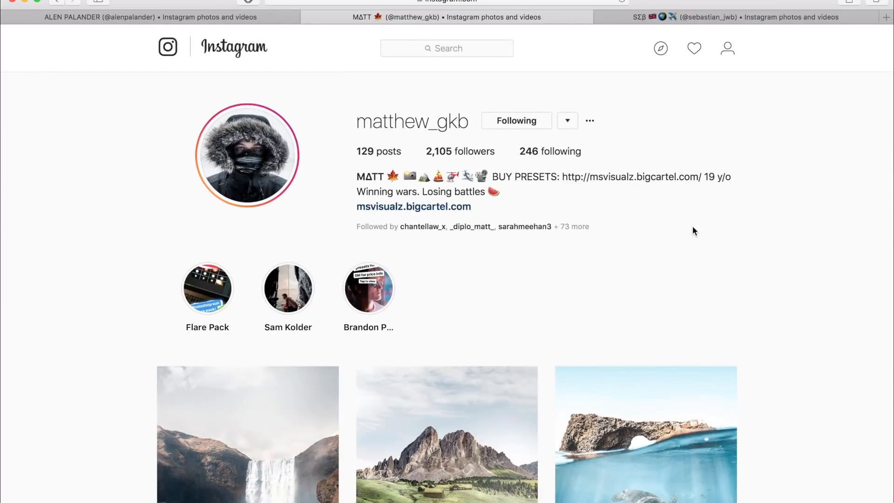
Switch to Lightroom and warm the skyscraper photo's white balance to a temperature of 7,683.
key(super+Tab)
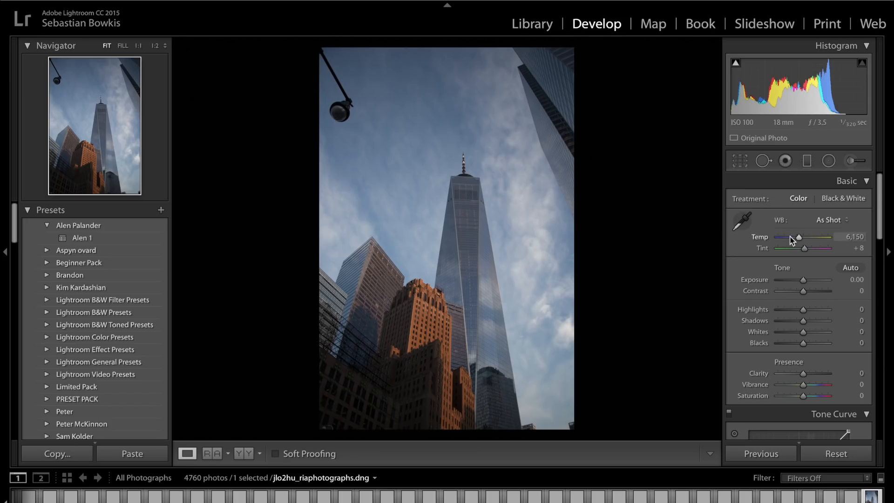
drag(799, 238, 805, 238)
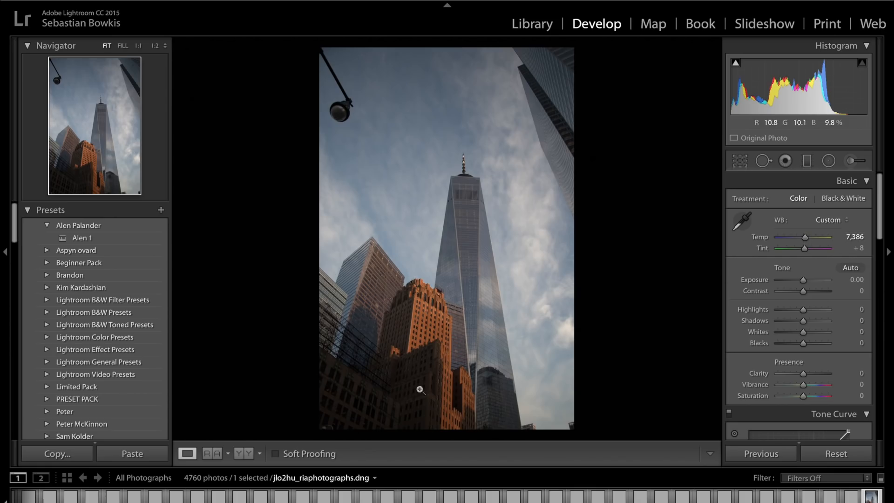
drag(806, 237, 807, 237)
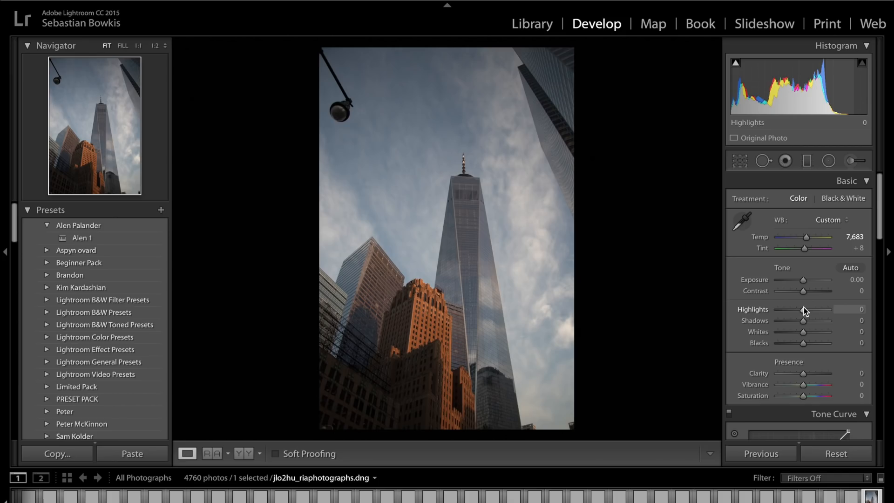
Set the photo's Highlights to +40, Shadows to −8, Whites to +37, Blacks to −16 and Clarity to +49.
click(861, 309)
text(40)
key(Return)
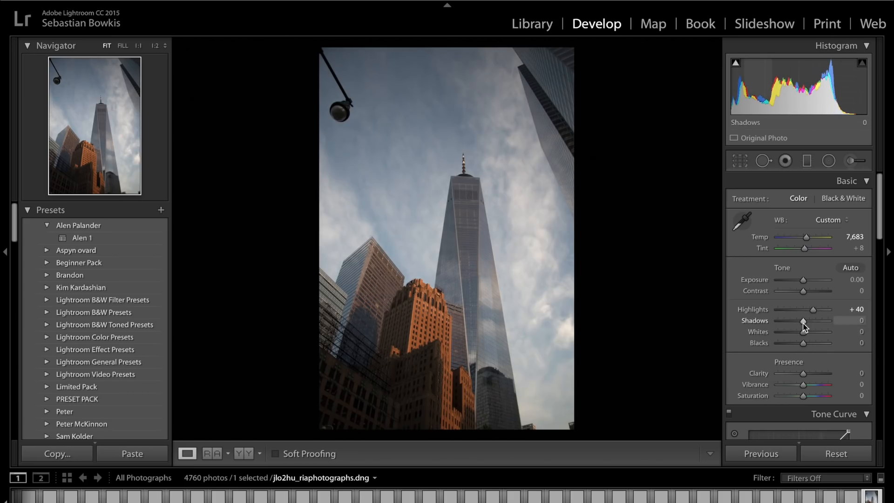
drag(803, 323, 801, 324)
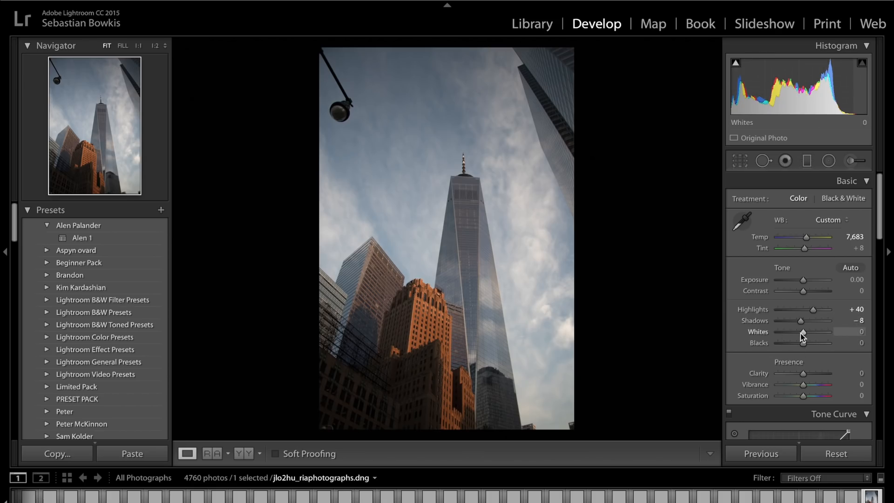
drag(804, 334, 814, 334)
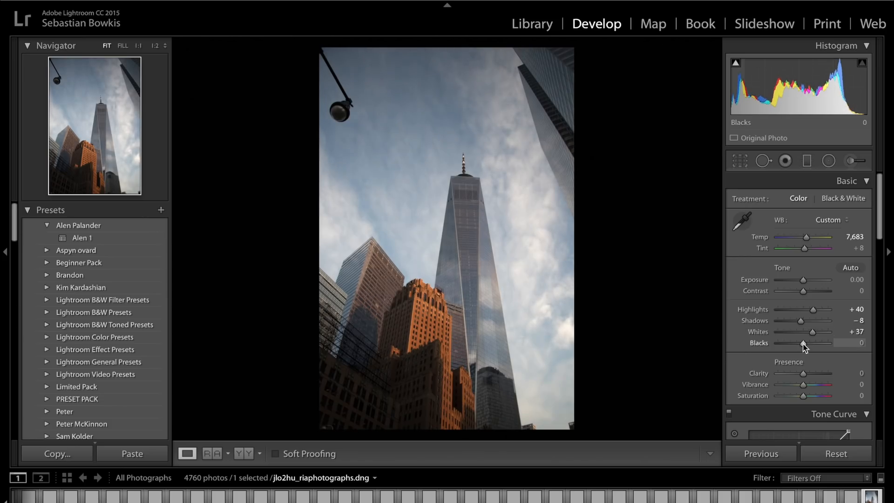
drag(803, 345, 799, 345)
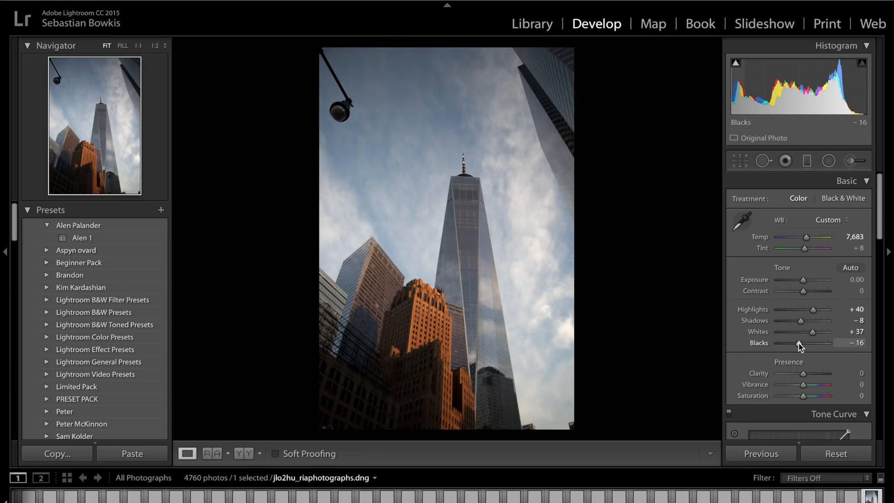
scroll(819, 317, down, 2)
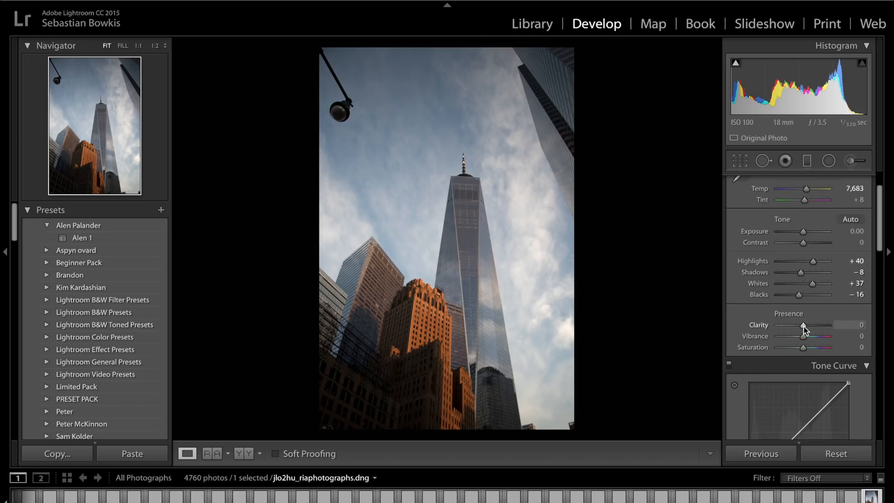
drag(804, 326, 819, 325)
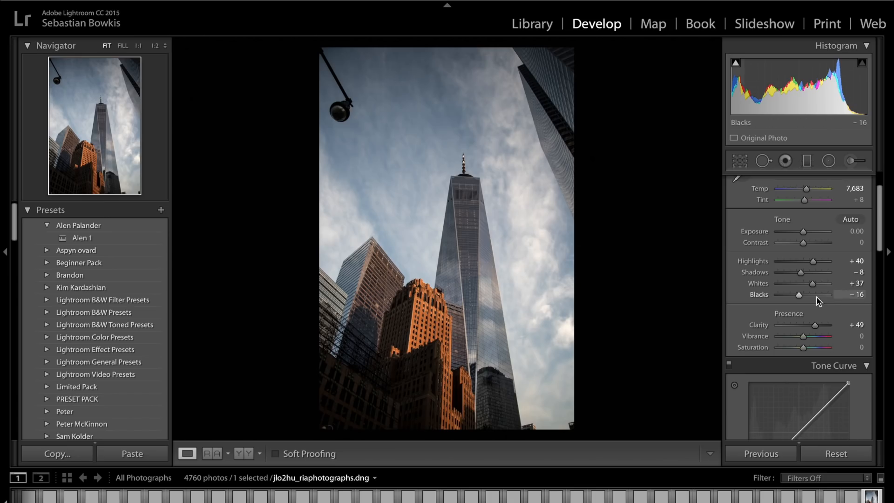
Compare the edit with the original photo and with the reference Instagram feed.
key(backslash)
key(backslash)
key(backslash)
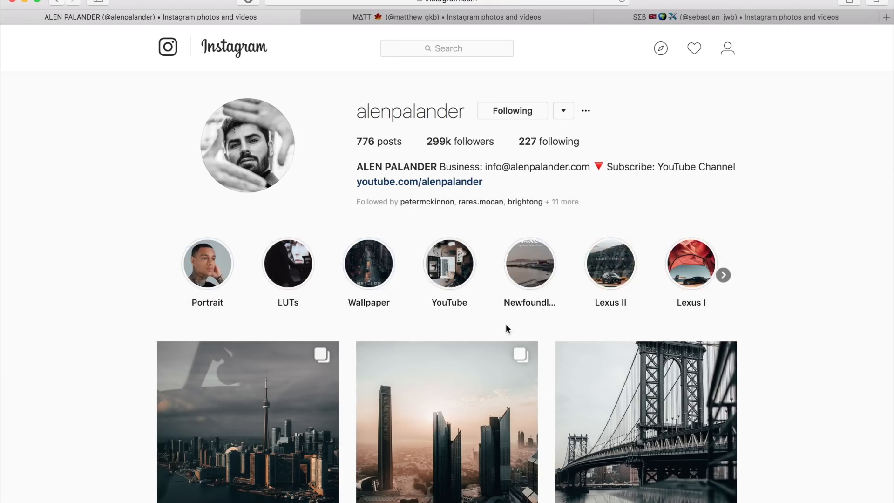
scroll(506, 329, down, 5)
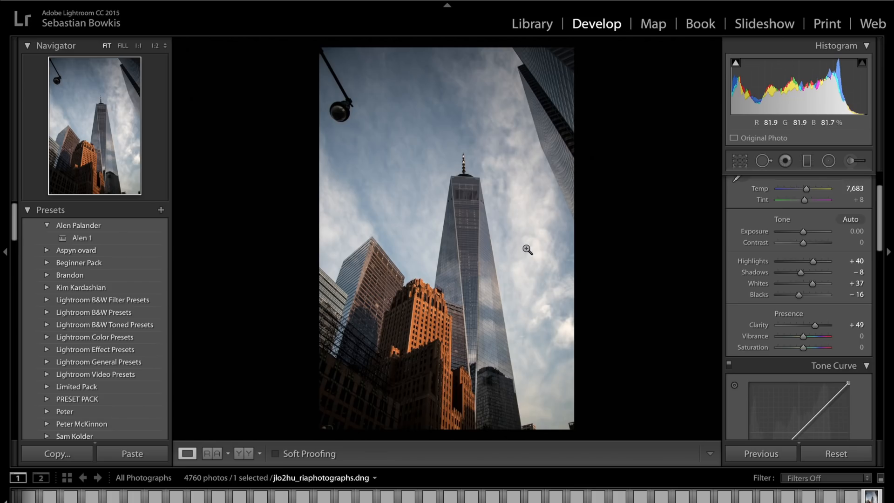
In Camera Calibration, set the Red Primary hue to +100 and saturation to −29, and the Blue Primary hue to −100.
click(821, 368)
scroll(825, 381, down, 8)
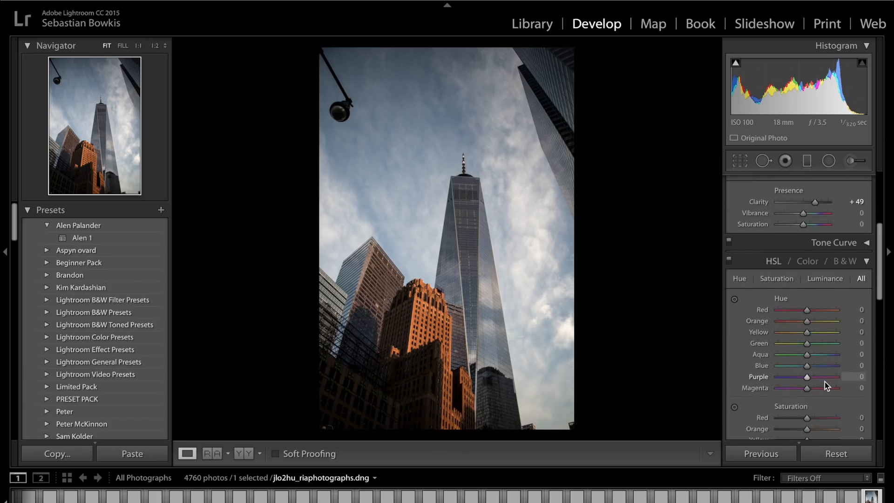
scroll(825, 382, down, 2)
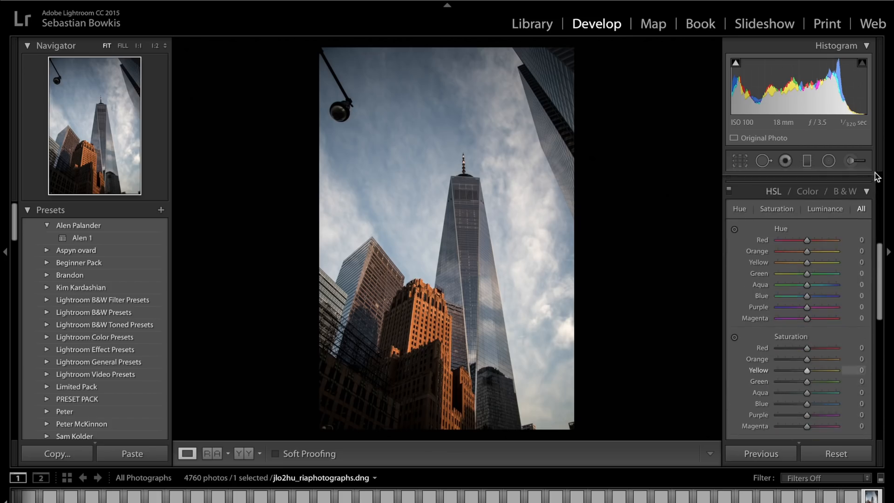
scroll(835, 270, down, 10)
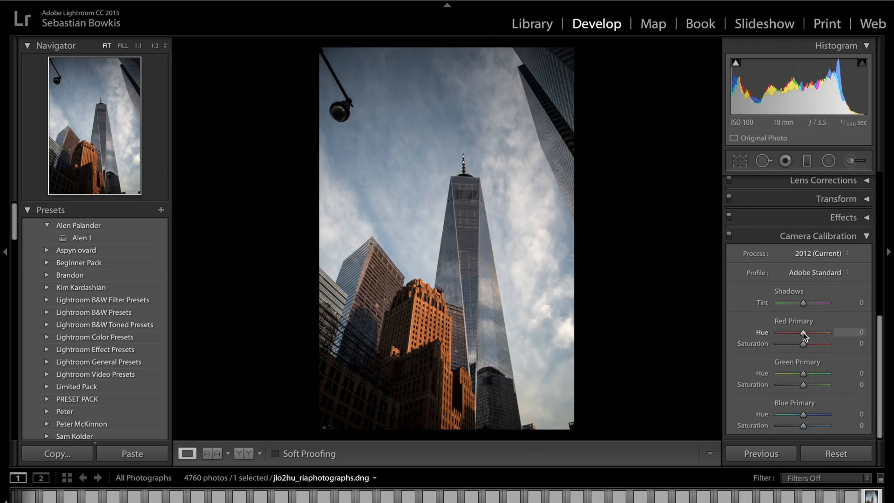
drag(809, 333, 862, 331)
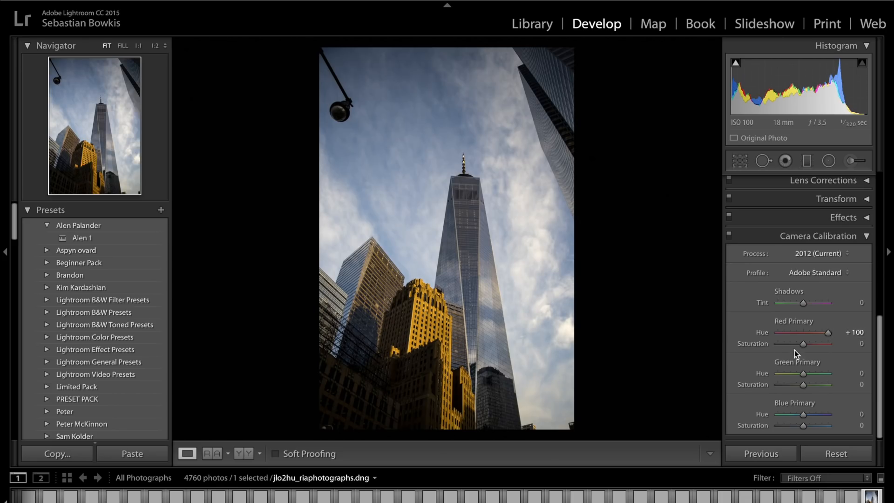
drag(803, 344, 798, 345)
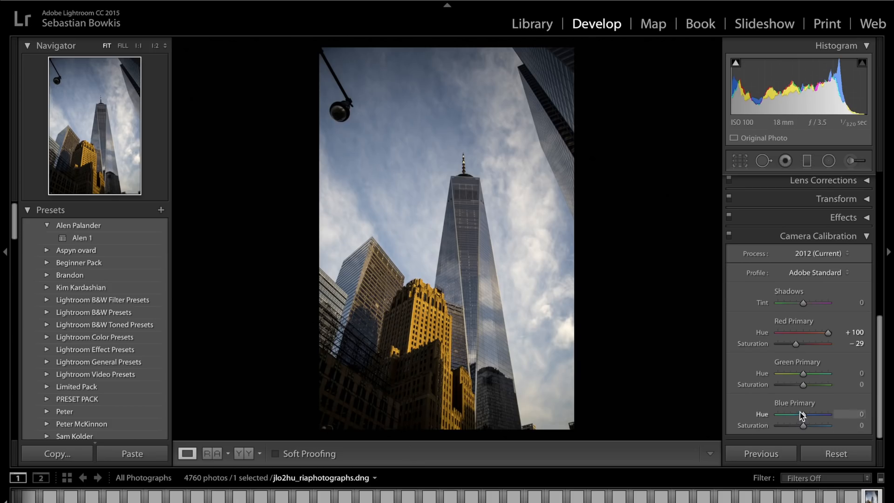
drag(801, 420, 722, 421)
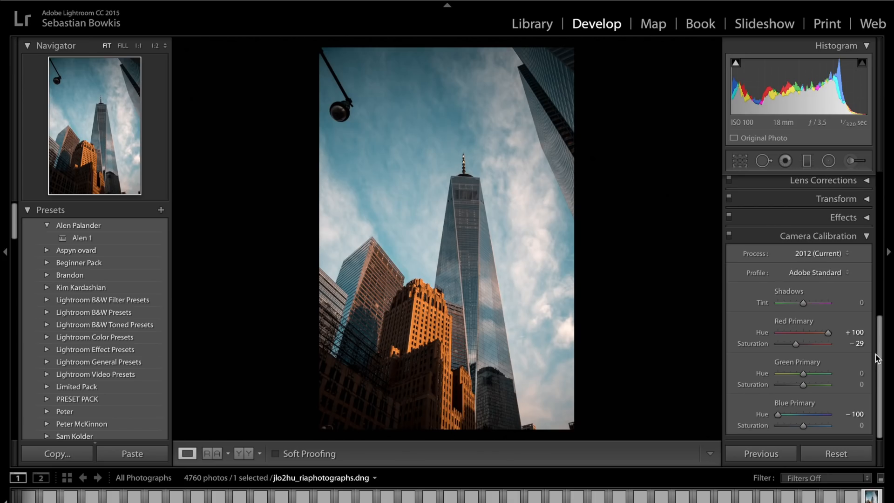
Check the colours of the reference Instagram photos and return to the photo in Lightroom.
key(super+Tab)
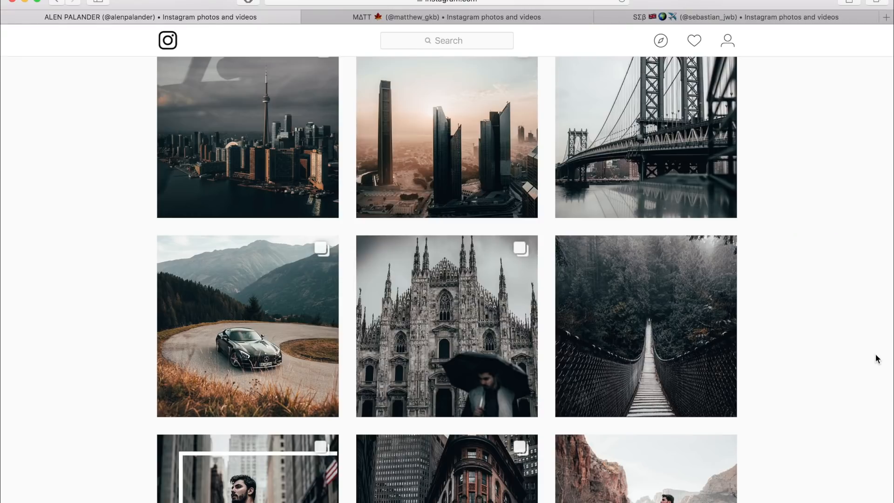
scroll(427, 224, down, 4)
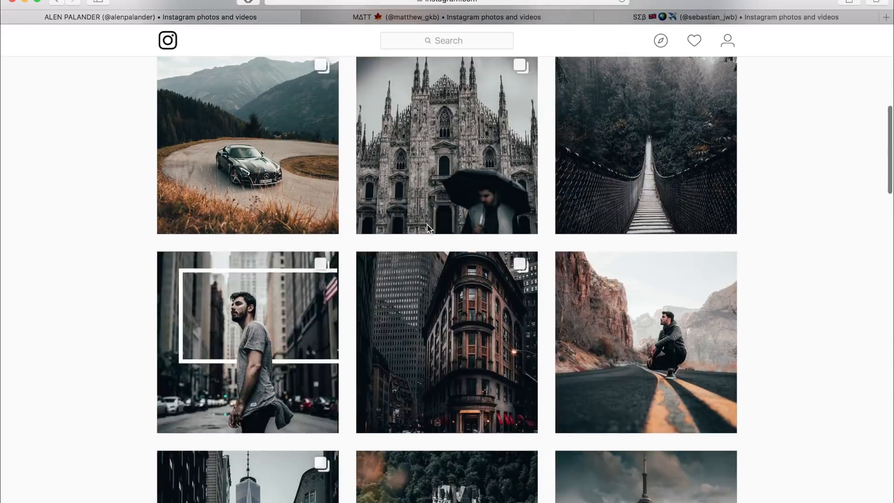
key(super+Tab)
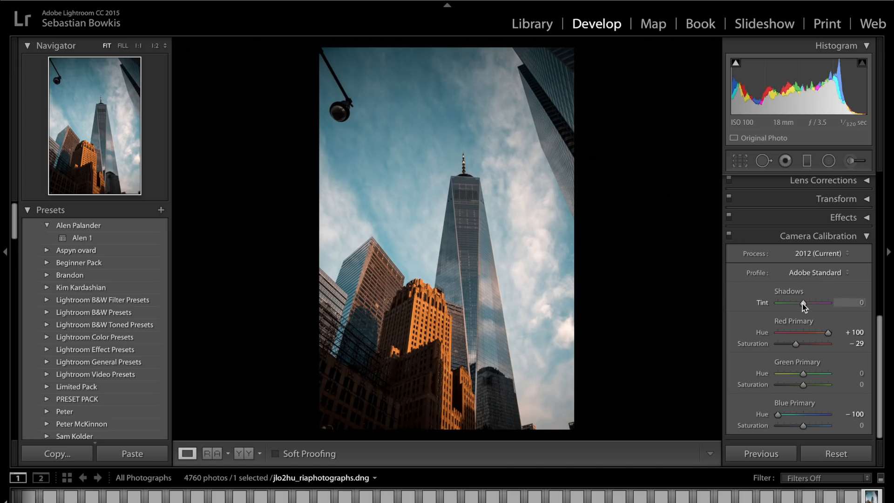
Shift the Camera Calibration shadows tint to about −60 toward green and compare the photo without and with the calibration.
drag(804, 303, 786, 304)
click(730, 235)
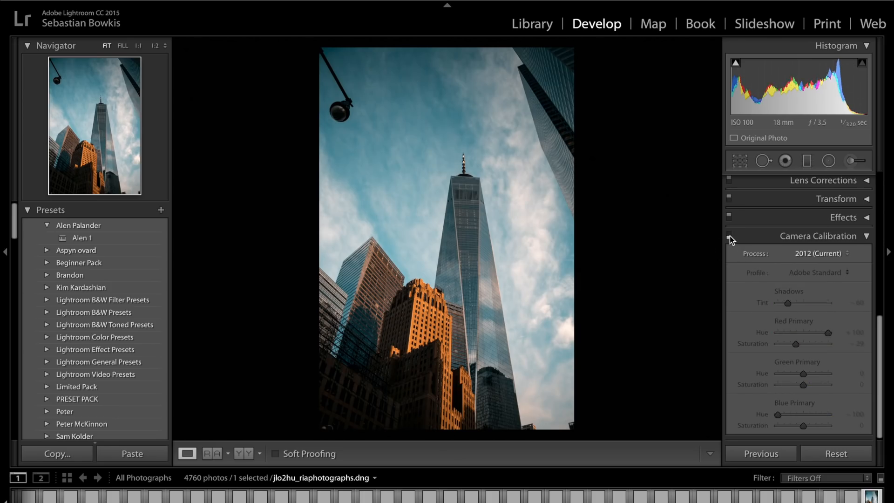
click(730, 236)
In the HSL hue adjustments, set Red to −35, Orange to +15 and Yellow to −18.
click(764, 235)
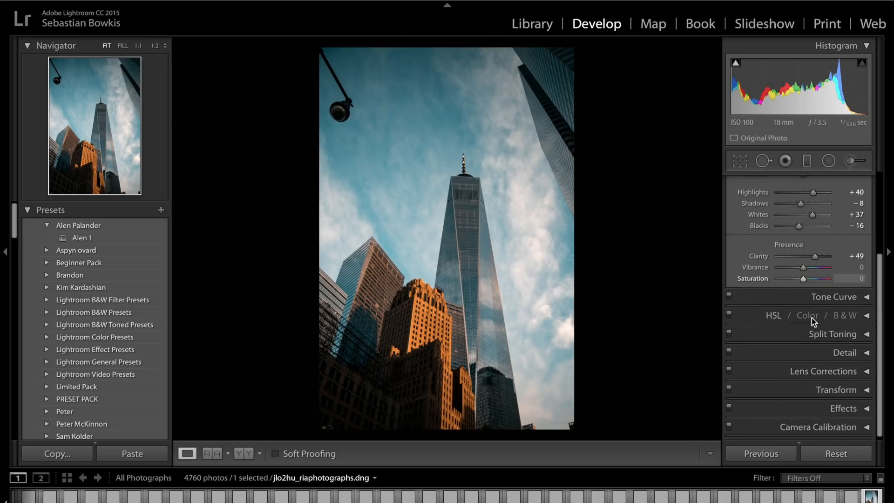
click(868, 319)
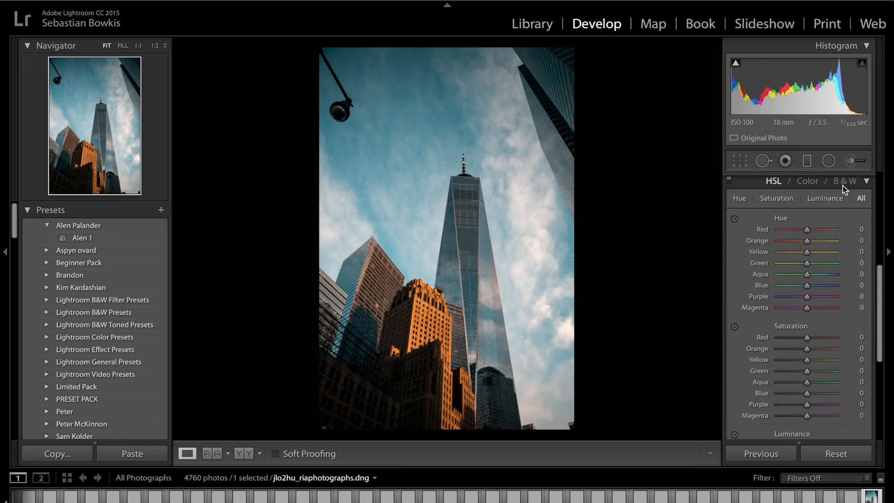
scroll(825, 228, down, 1)
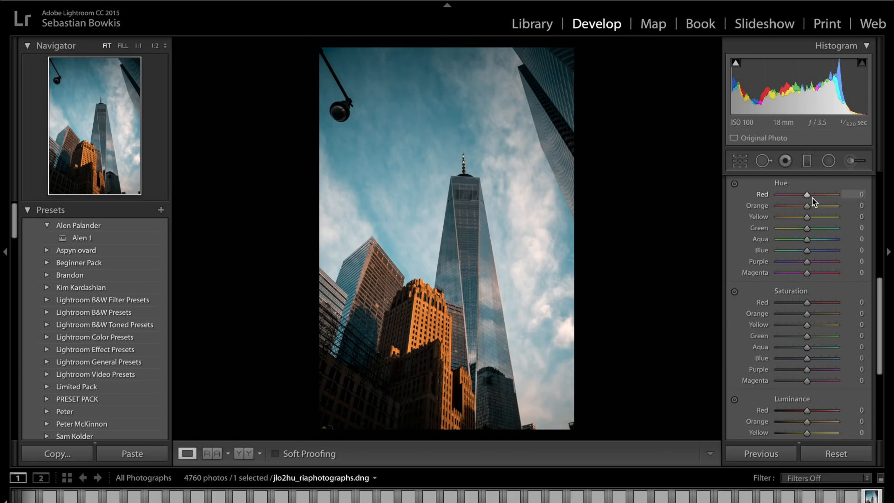
mouse_move(808, 199)
mouse_down()
mouse_move(744, 198)
mouse_move(836, 198)
mouse_move(762, 198)
mouse_move(781, 204)
mouse_move(797, 194)
mouse_up()
click(798, 194)
drag(807, 211, 812, 210)
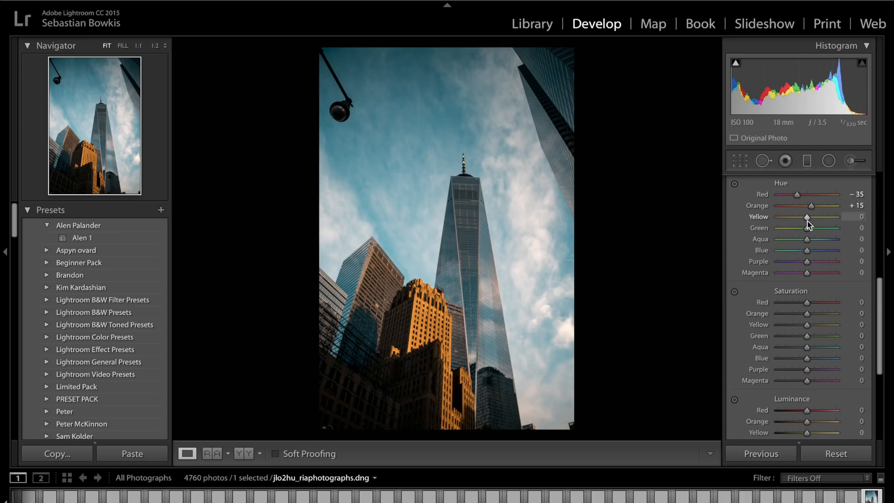
drag(806, 220, 803, 220)
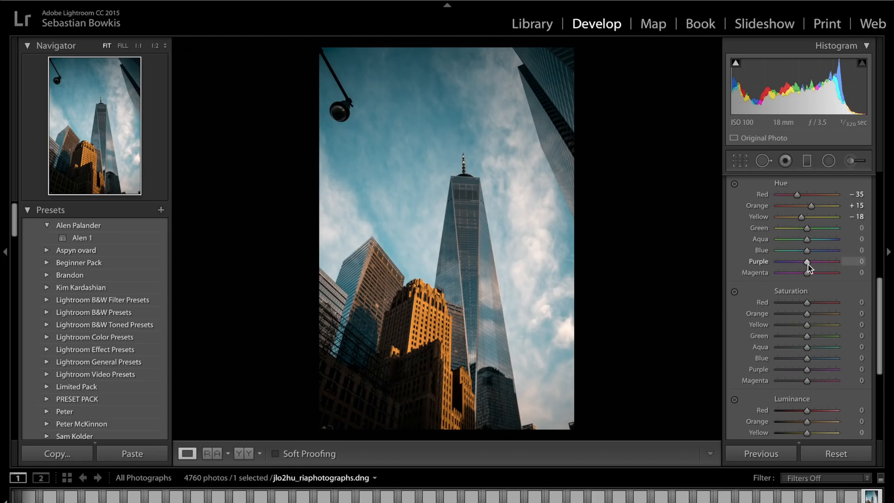
In the HSL saturation adjustments, set Green to −82, Blue to −78, and Purple and Magenta to −100.
scroll(816, 363, down, 3)
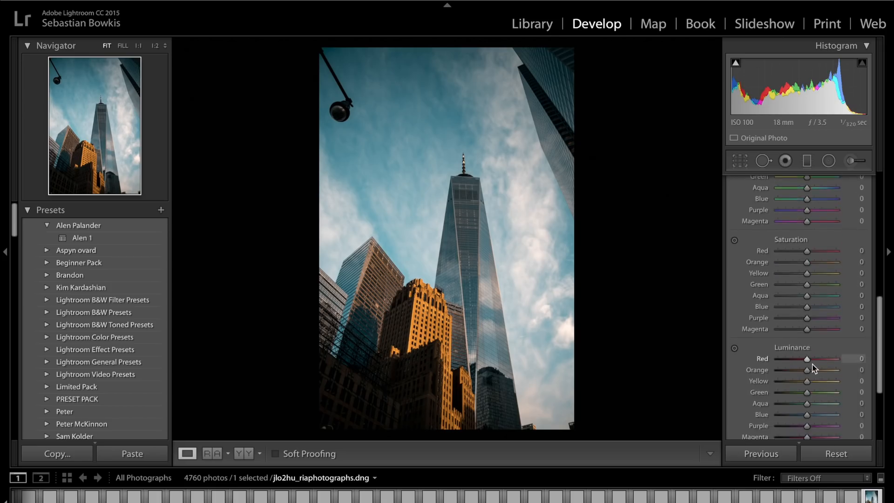
scroll(814, 368, down, 1)
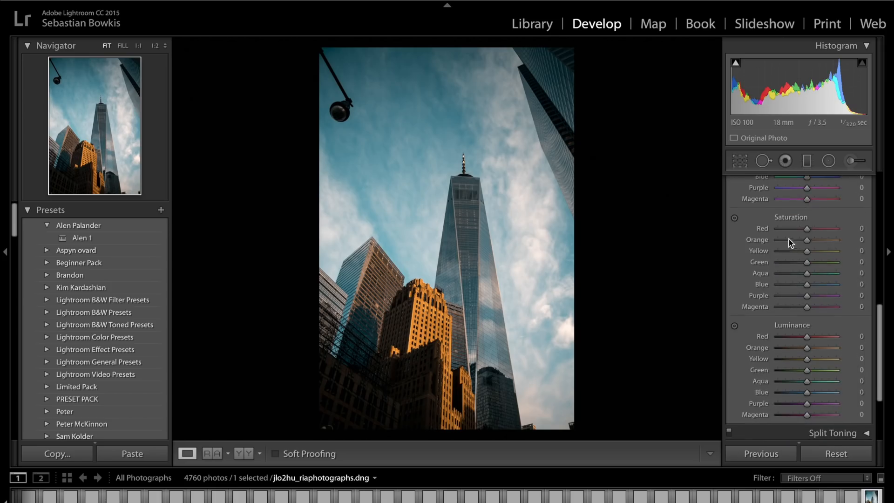
click(783, 263)
drag(803, 307, 688, 295)
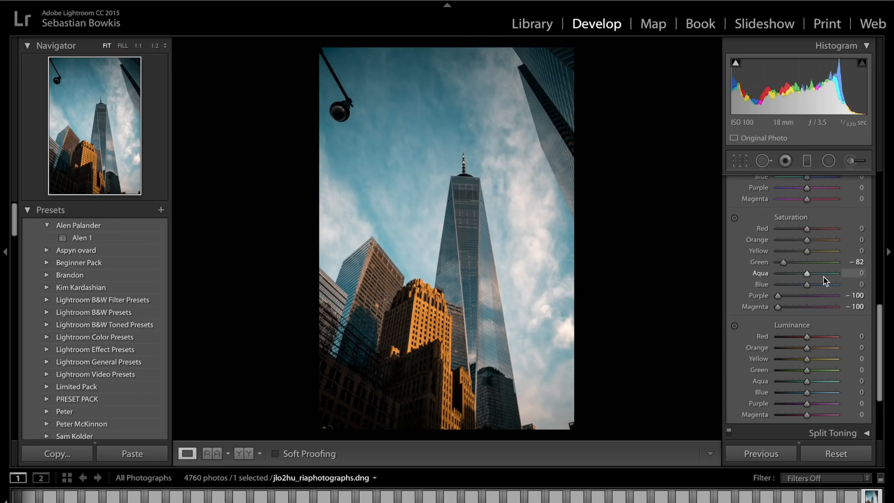
click(781, 284)
drag(785, 284, 785, 285)
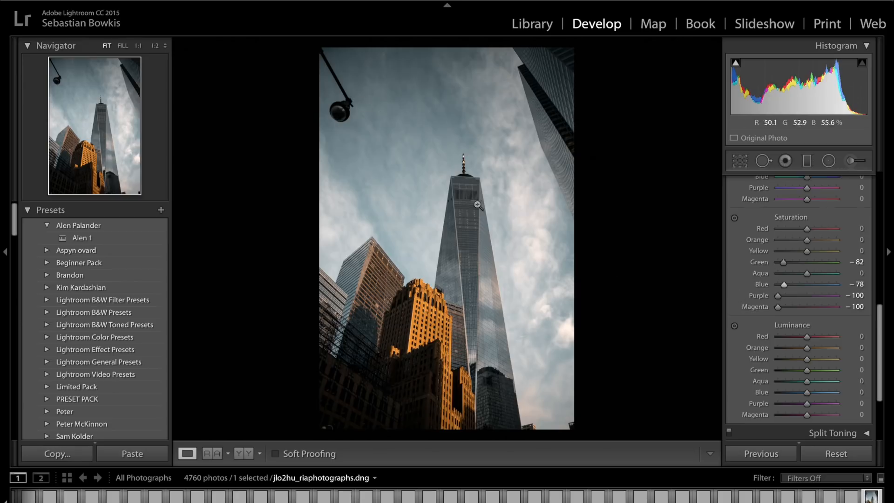
Switch to the reference Instagram feed to check its muted colours, and return to the photo in Lightroom.
key(super+Tab)
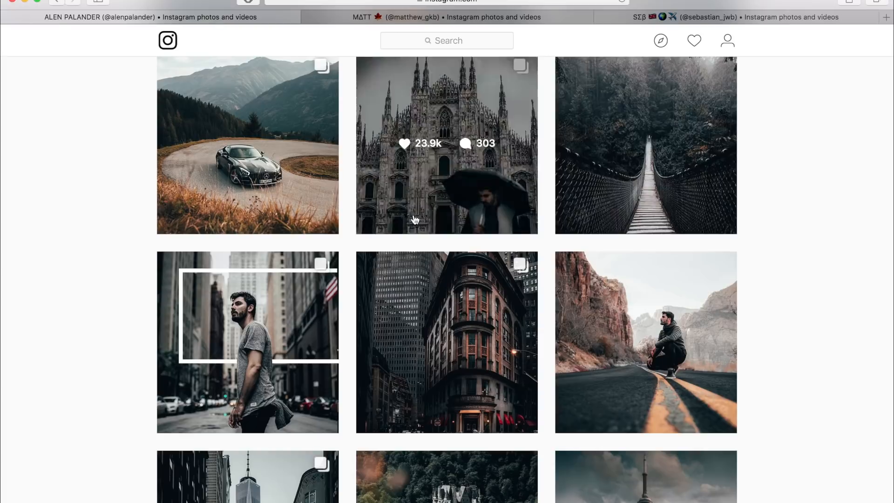
scroll(624, 500, down, 5)
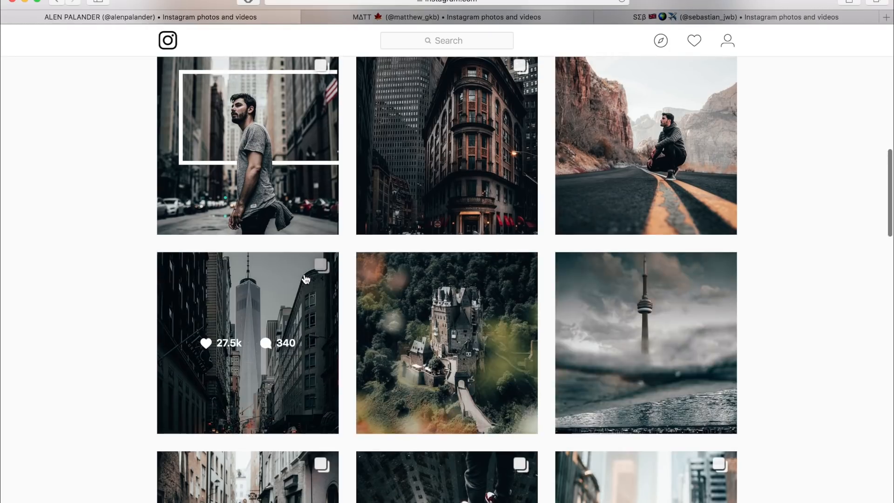
key(super+Tab)
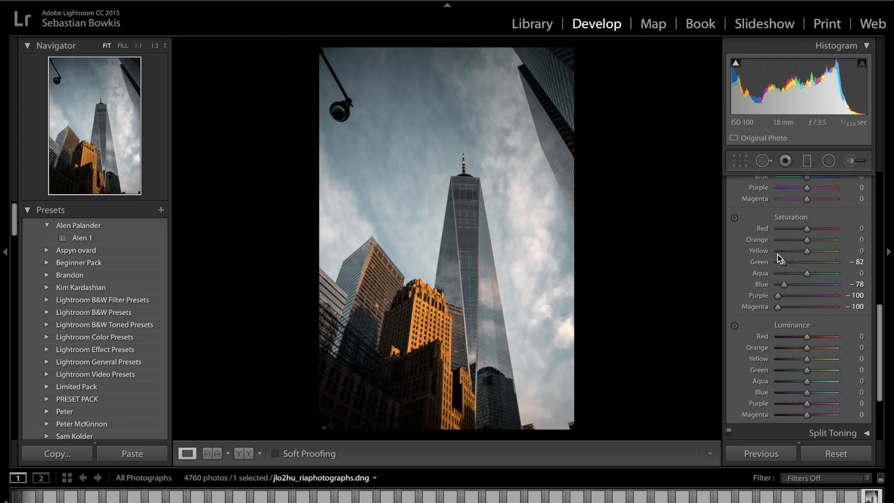
Refine the HSL saturation to Aqua −25, Green −66, Yellow +15, Orange −30 and Red −21.
mouse_move(793, 275)
mouse_down()
mouse_move(809, 275)
mouse_move(801, 274)
mouse_up()
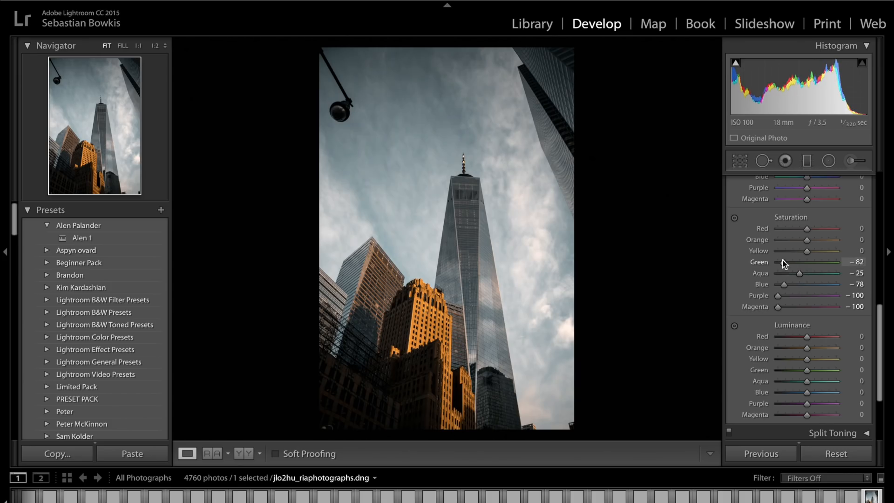
drag(783, 260, 788, 260)
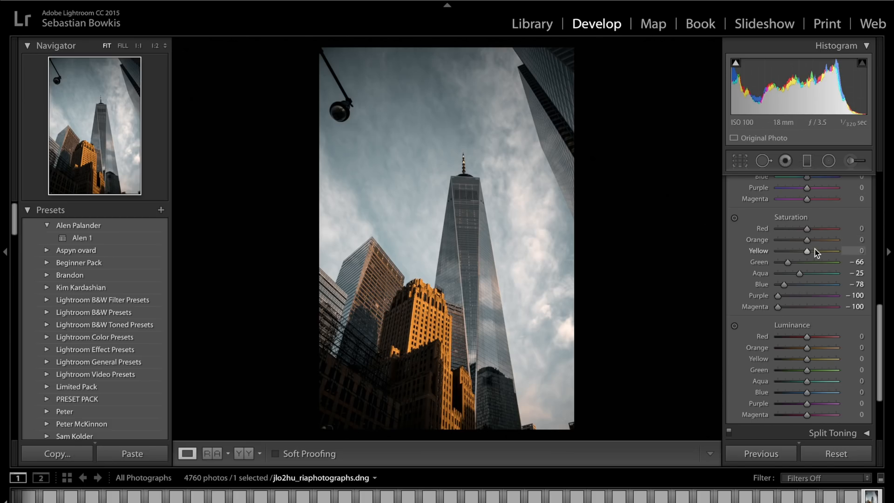
drag(807, 251, 812, 252)
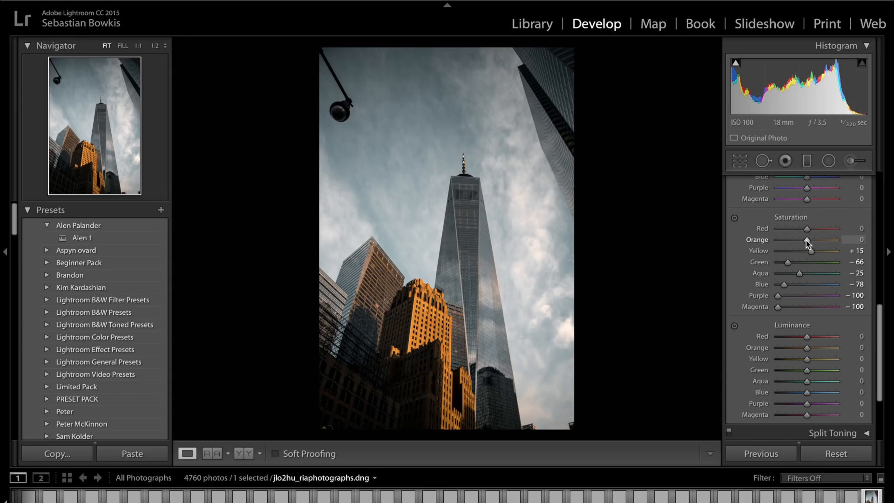
mouse_move(806, 240)
mouse_down()
mouse_move(796, 240)
mouse_move(801, 230)
mouse_up()
Compare the photo without and with the HSL adjustments and against the reference Instagram feed.
scroll(803, 233, up, 4)
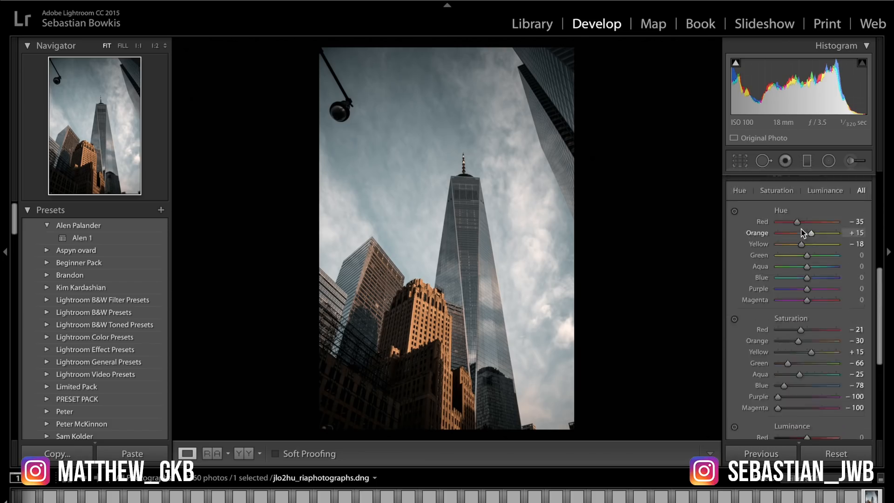
click(729, 186)
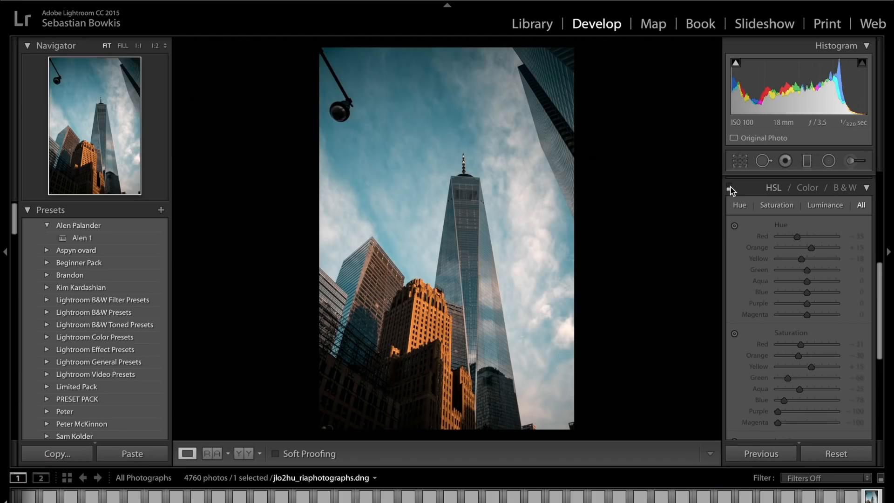
click(730, 187)
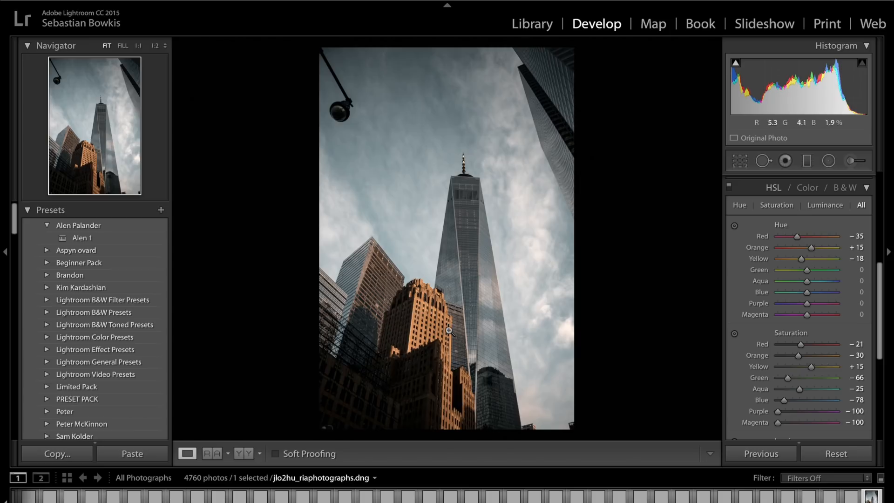
key(super+Tab)
scroll(457, 218, up, 8)
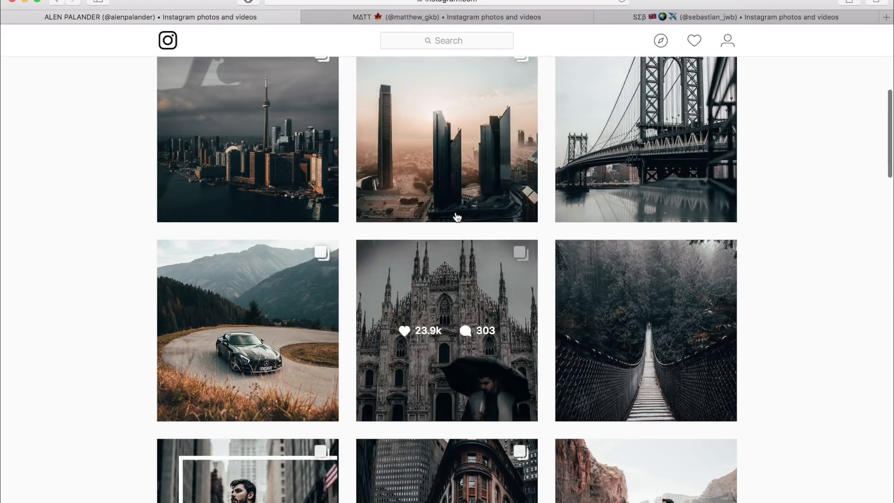
key(super+Tab)
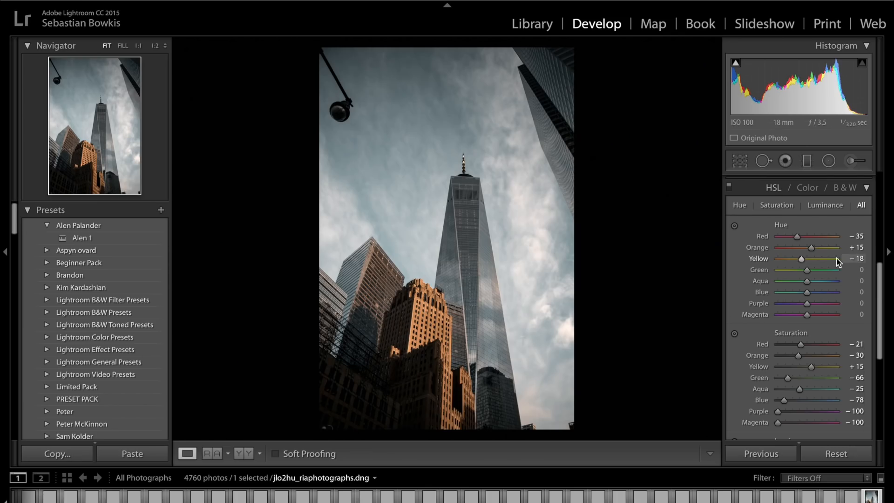
In the HSL luminance adjustments, set Red to +65, Orange to +40 and Aqua to −100.
scroll(839, 263, down, 5)
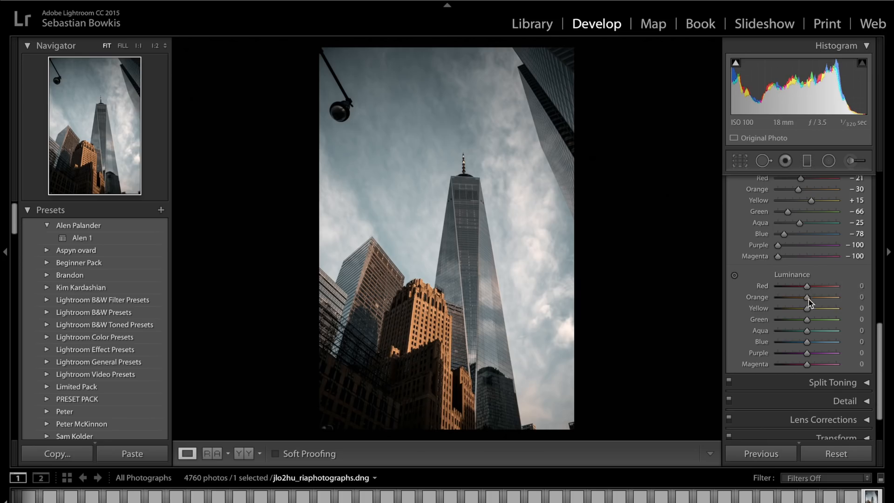
click(863, 288)
text(65)
key(Return)
click(861, 297)
text(55)
key(Return)
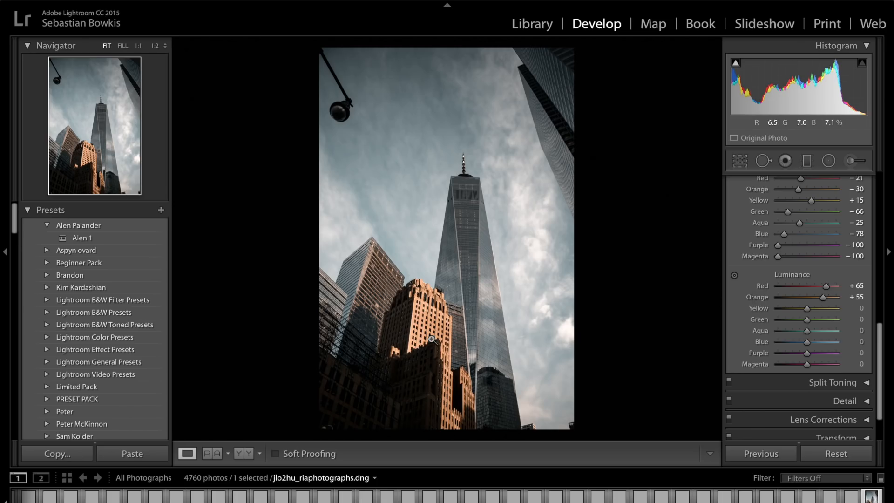
drag(817, 299, 819, 300)
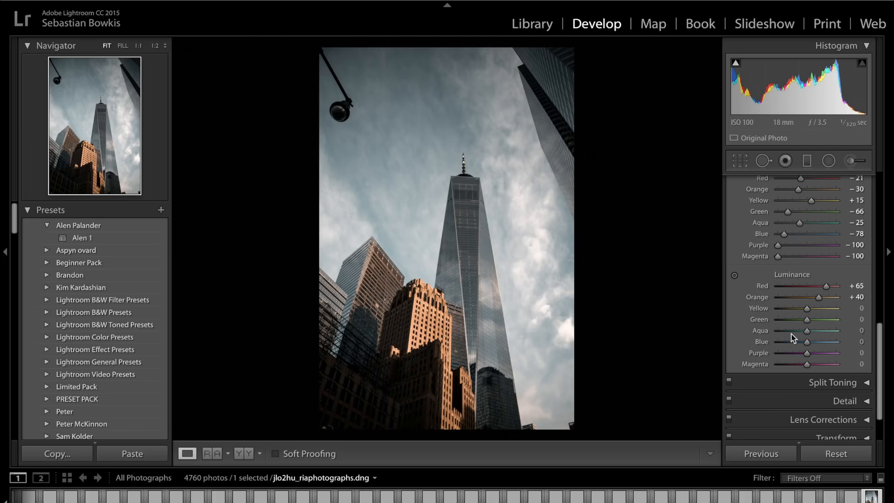
drag(793, 332, 715, 333)
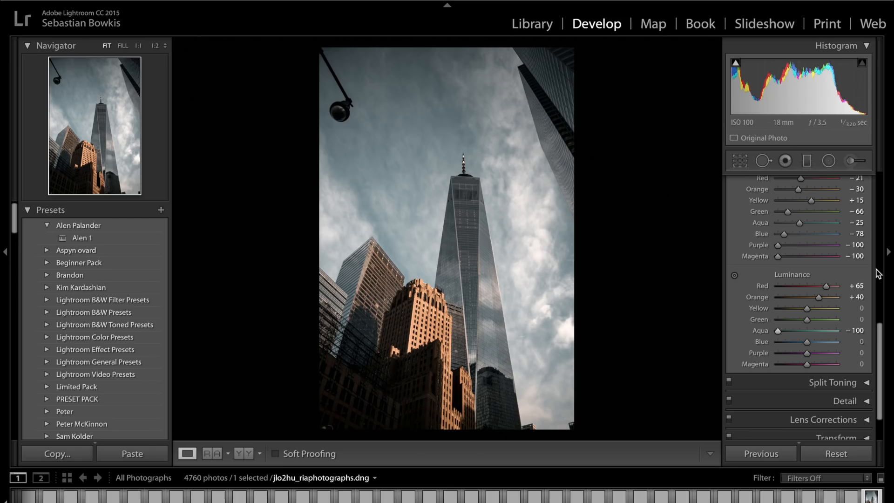
Compare the edited photo with the unedited original several times, ending on the edited version.
key(backslash)
key(backslash)
key(backslash)
key(backslash)
key(backslash)
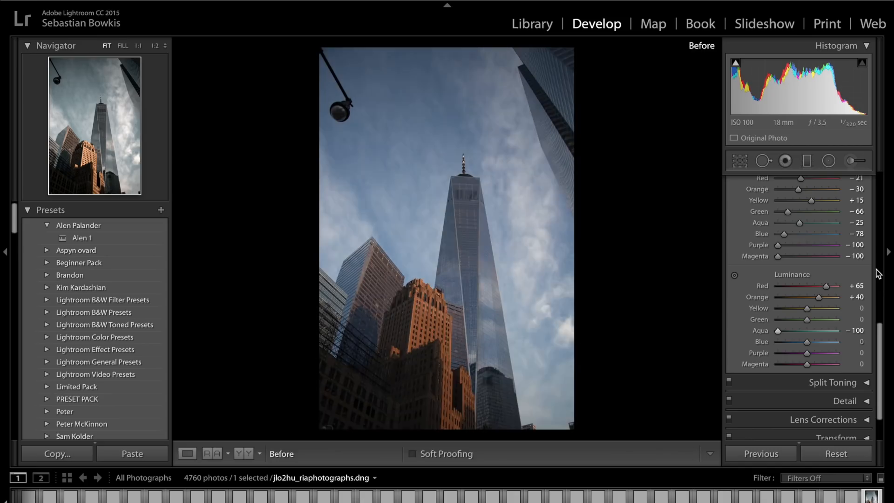
key(backslash)
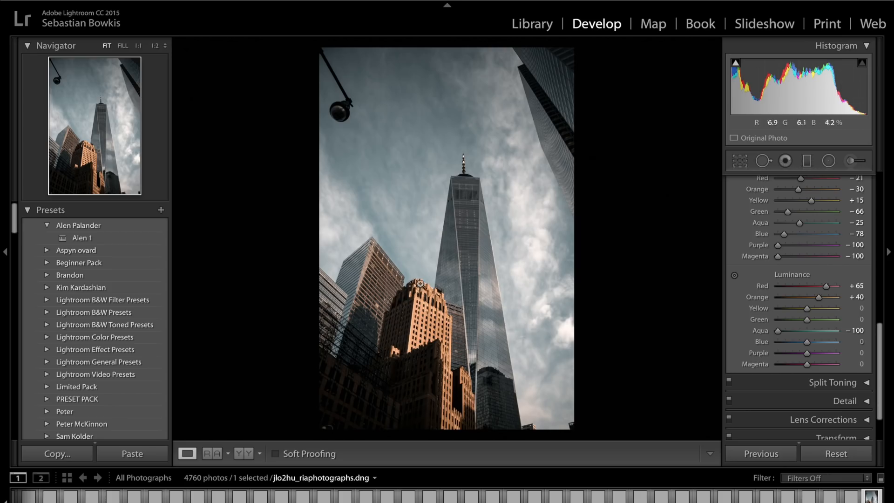
key(backslash)
key(backslash)
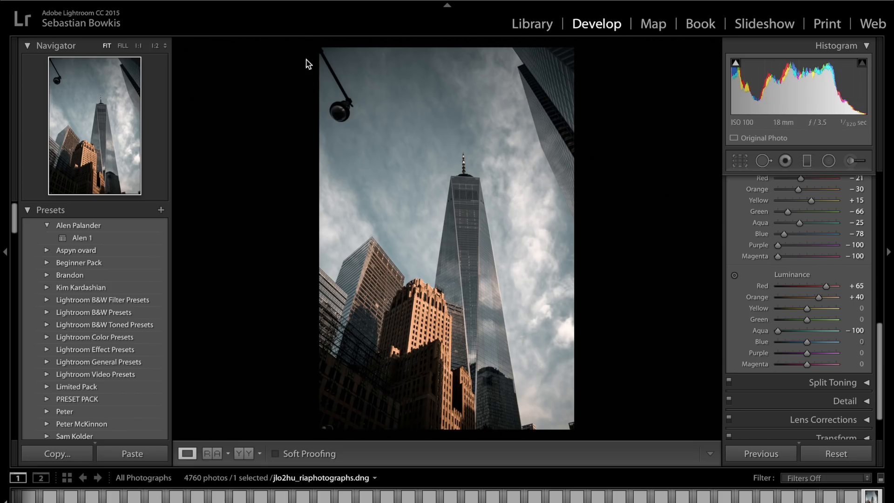
Remove the street lamp from the photo's upper-left sky with Spot Removal in Heal mode, size 82 and feather 42, and compare without and with it.
click(763, 162)
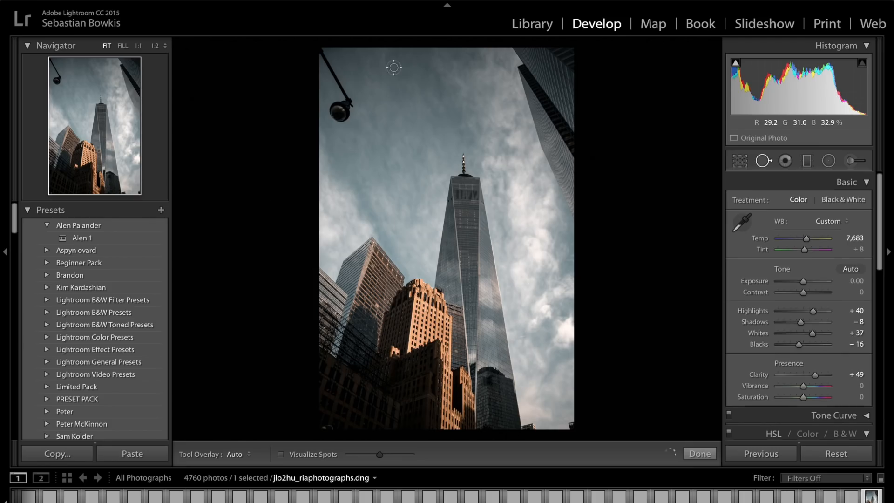
scroll(340, 112, up, 3)
scroll(340, 113, up, 1)
click(340, 113)
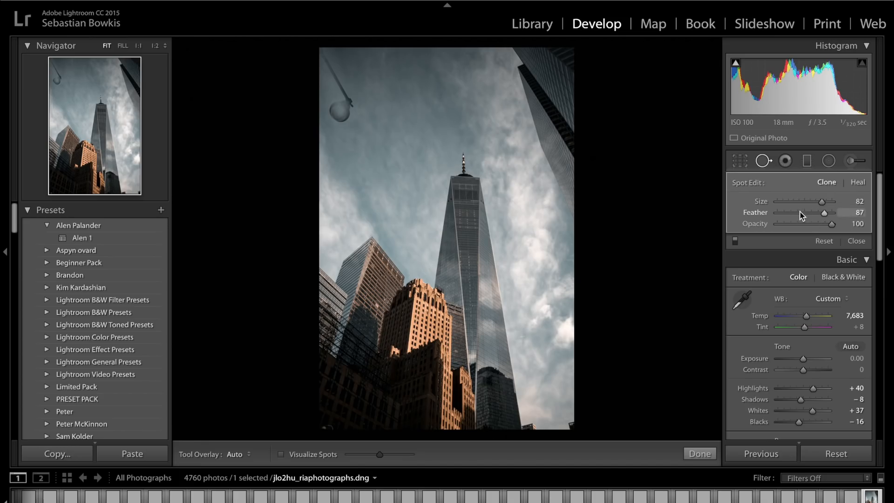
click(859, 183)
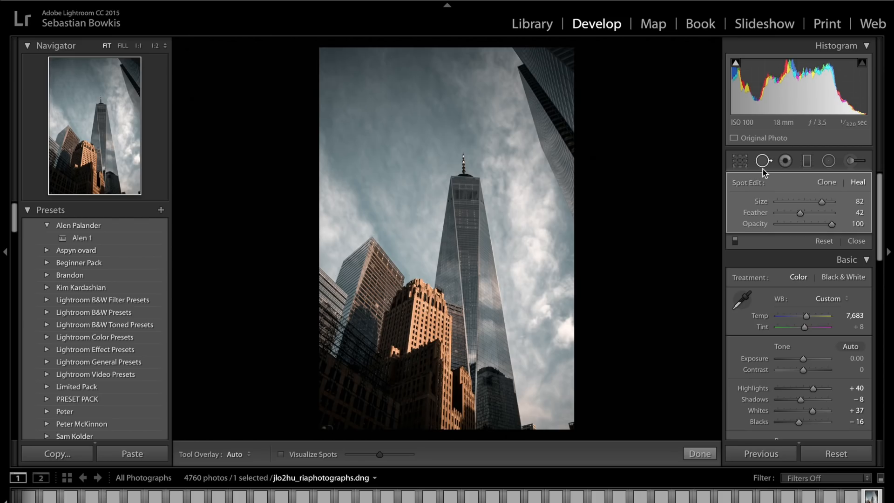
click(735, 241)
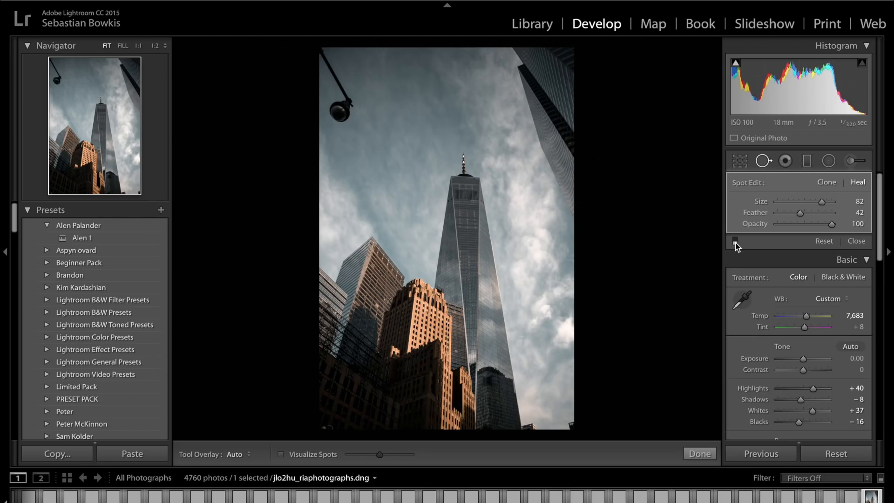
click(735, 241)
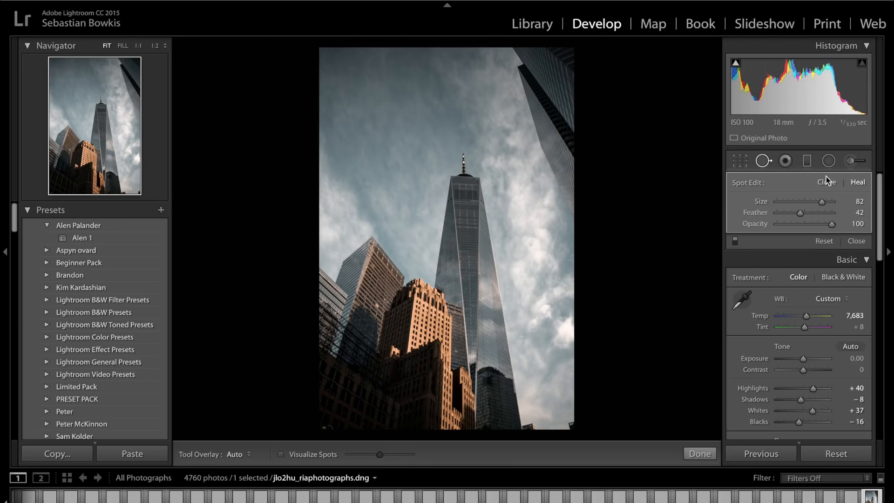
Paint an Adjustment Brush mask with exposure 0.28 and brush size 8.0 over the orange building at the bottom of the photo.
click(850, 161)
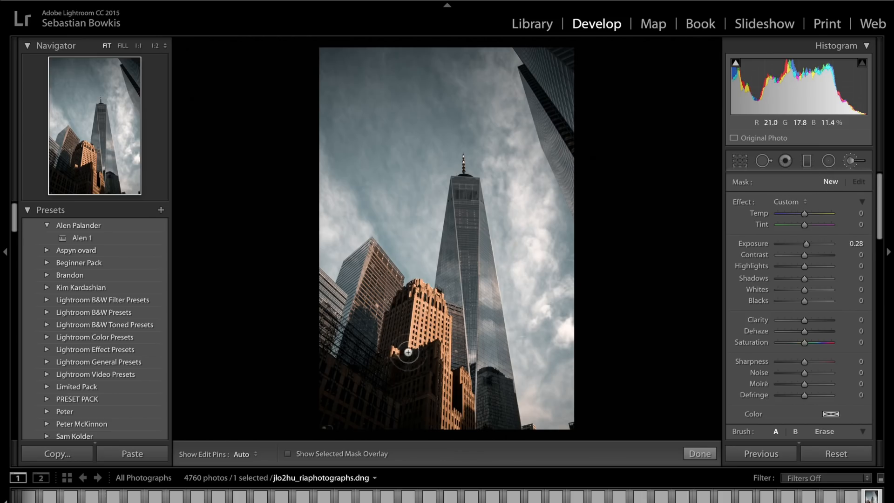
scroll(846, 377, down, 3)
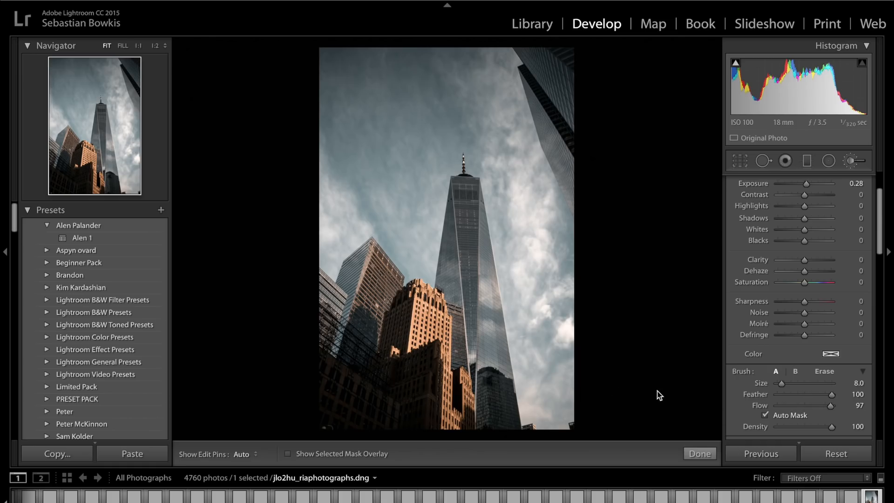
click(425, 382)
key(h)
drag(451, 434, 451, 434)
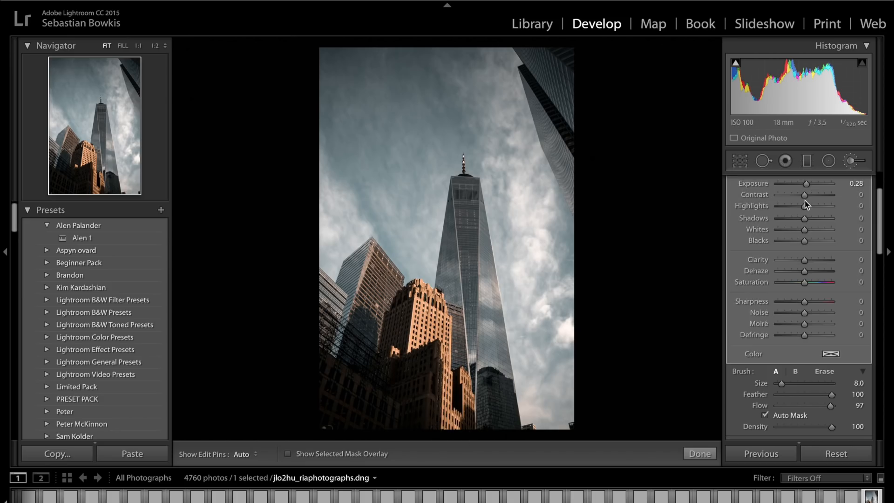
Raise the brush exposure to 1.61 and paint the mask over the orange building and the dark buildings around its base.
click(815, 184)
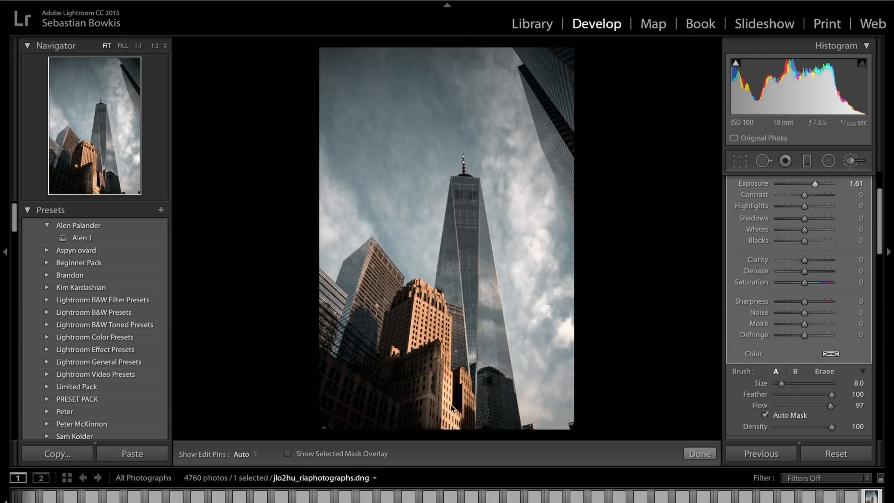
key(h)
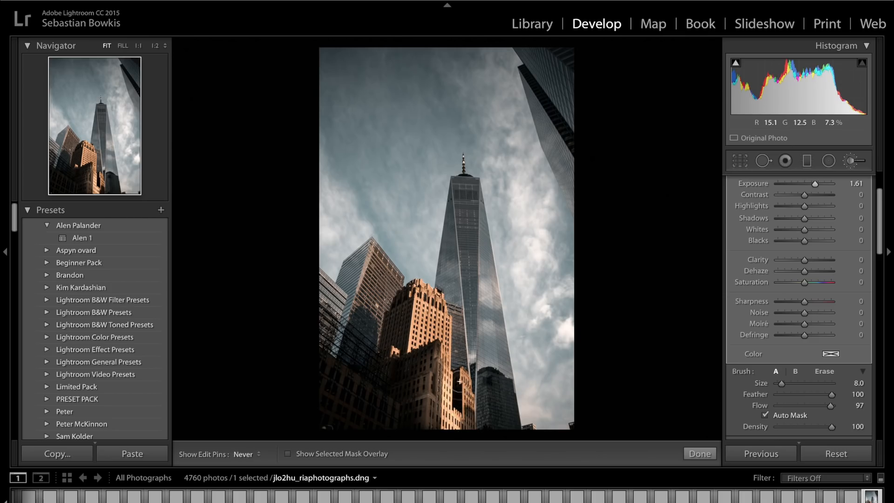
mouse_move(440, 339)
mouse_down()
mouse_move(440, 303)
mouse_move(412, 298)
mouse_up()
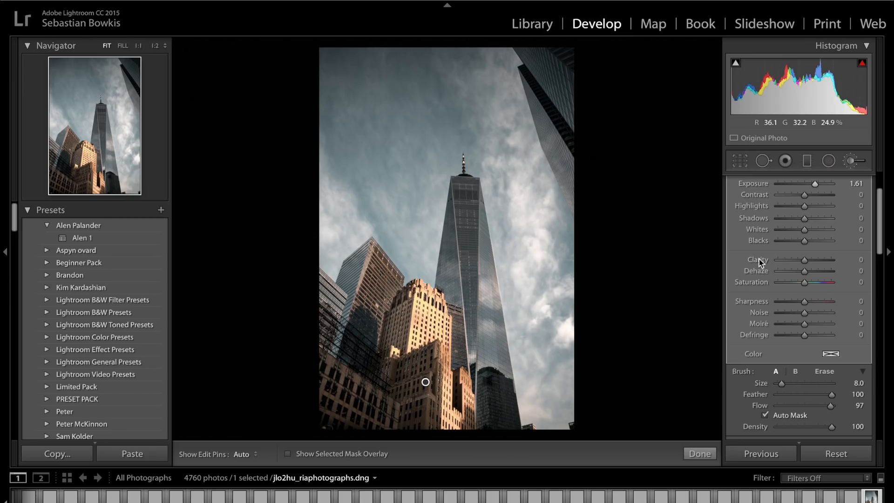
Reset the orange building mask's Exposure to 0.00, and set its Temp to 65 and Tint to 45.
scroll(789, 205, up, 2)
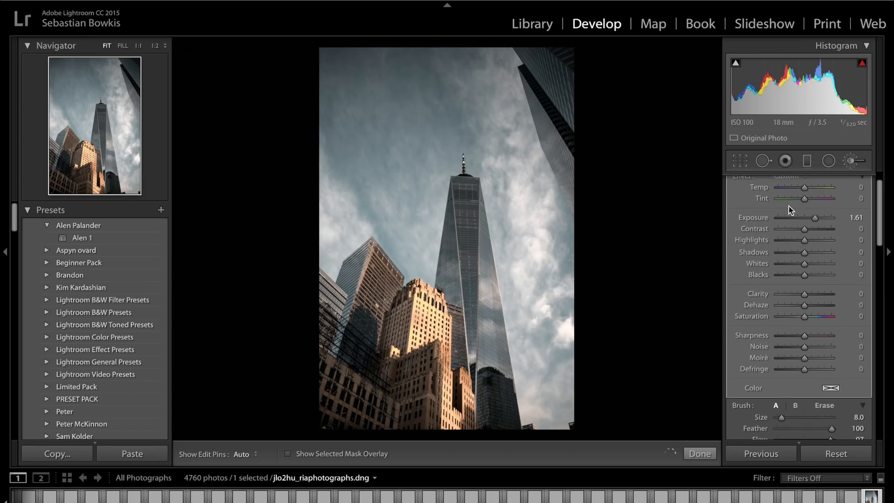
double_click(758, 218)
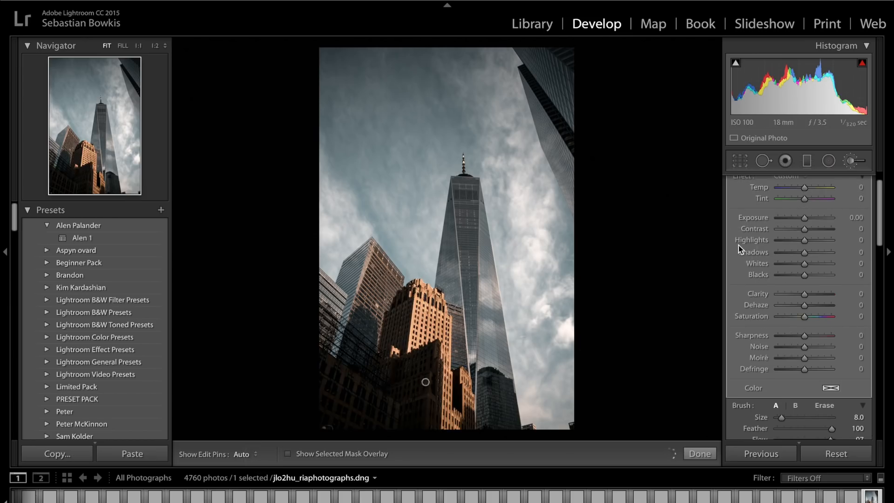
scroll(834, 214, up, 2)
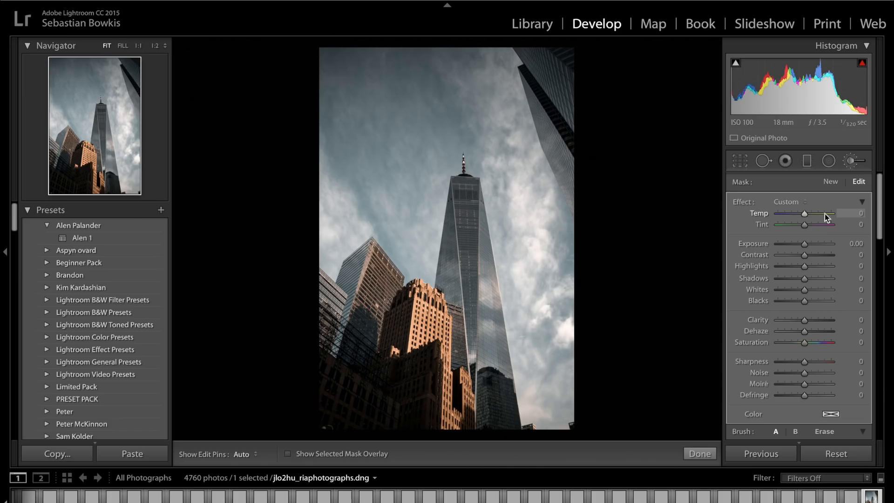
click(860, 214)
text(65)
key(Return)
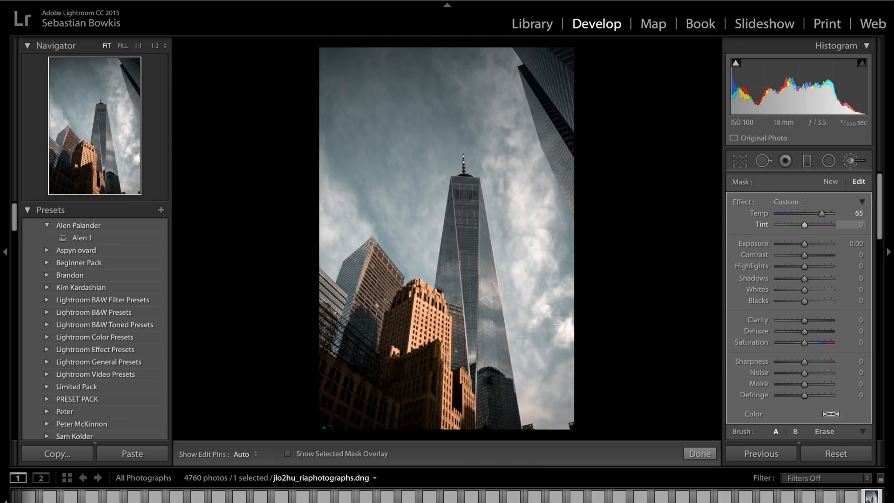
click(859, 224)
text(45)
key(Return)
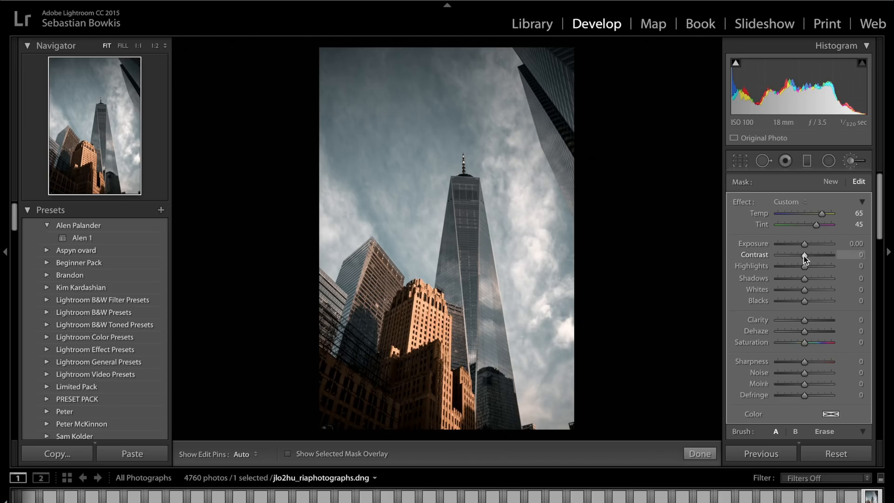
Set the orange building mask's Contrast to 36, Highlights to −56, Whites to 17 and Blacks to −10.
drag(804, 256, 813, 255)
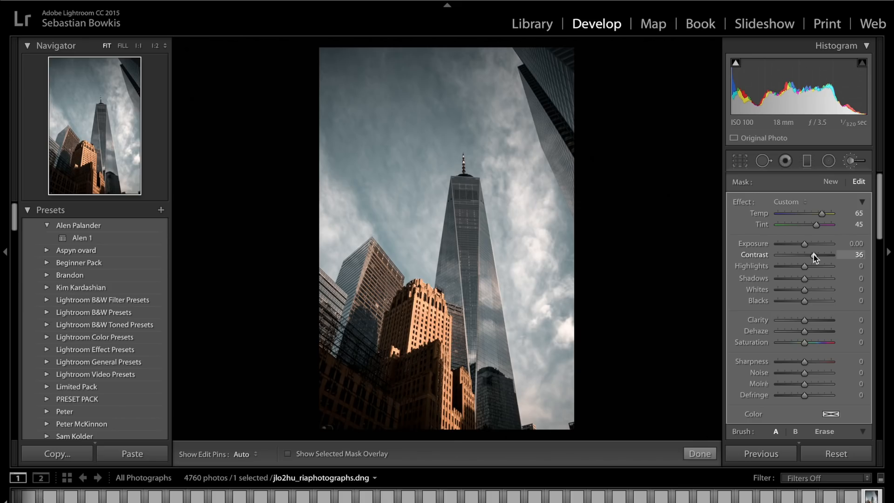
click(790, 266)
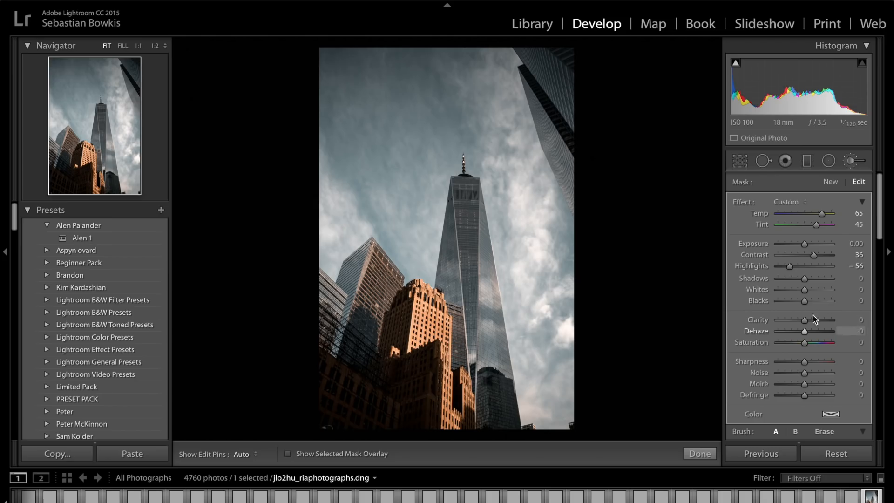
click(809, 290)
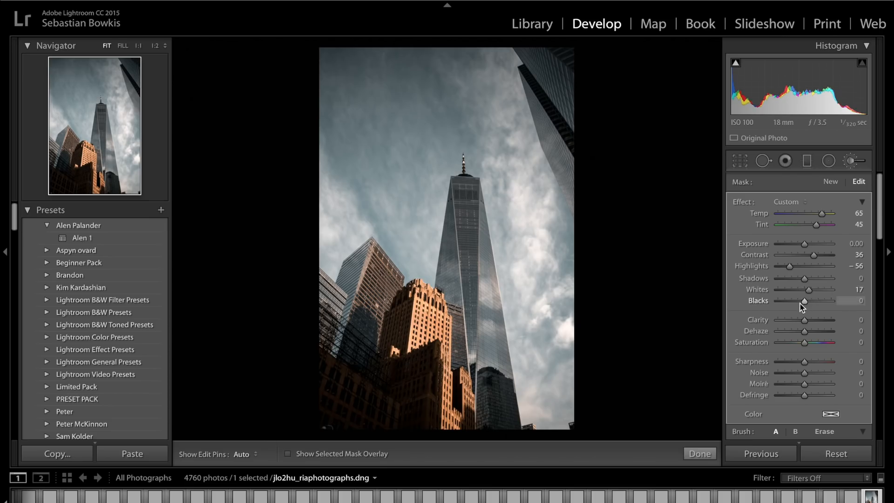
click(800, 302)
drag(801, 301, 802, 301)
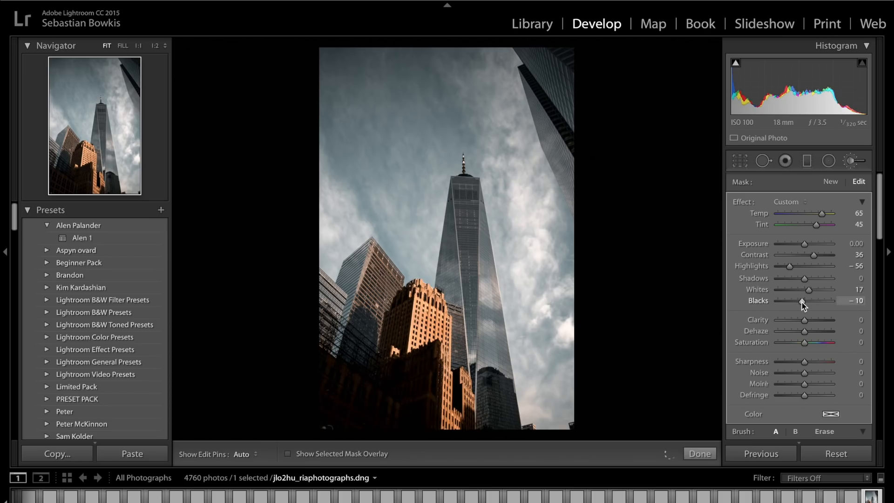
Set the orange building mask's Clarity to 55 and adjust its Saturation.
click(817, 321)
click(862, 319)
text(5)
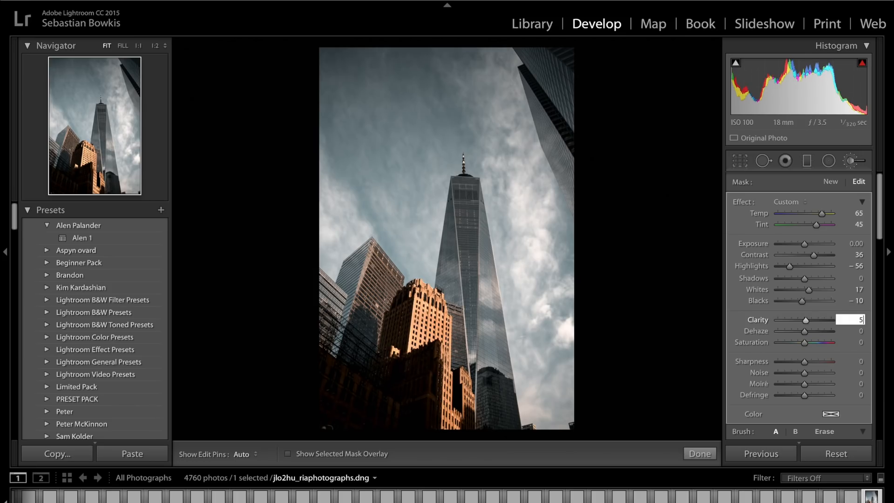
text(5)
key(Return)
drag(797, 344, 806, 337)
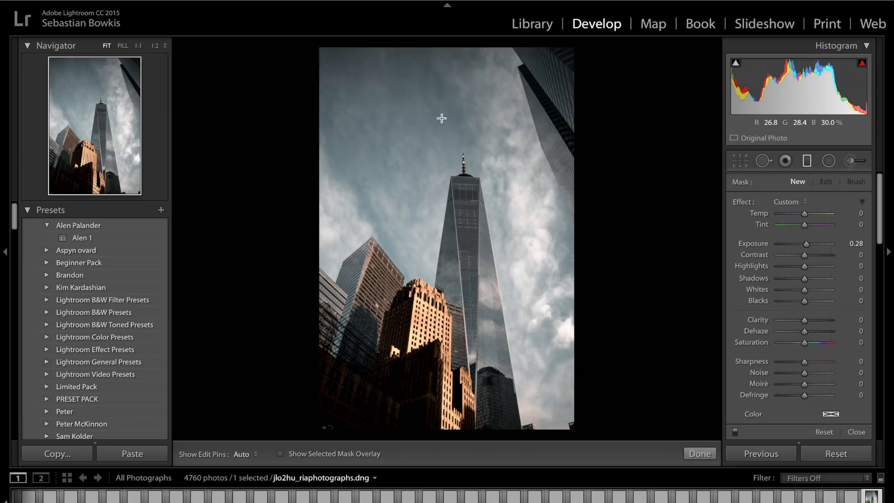
Darken the upper sky with a Graduated Filter running from the photo's top edge to the tower's top, with Exposure −0.22.
drag(440, 47, 440, 156)
drag(806, 246, 804, 246)
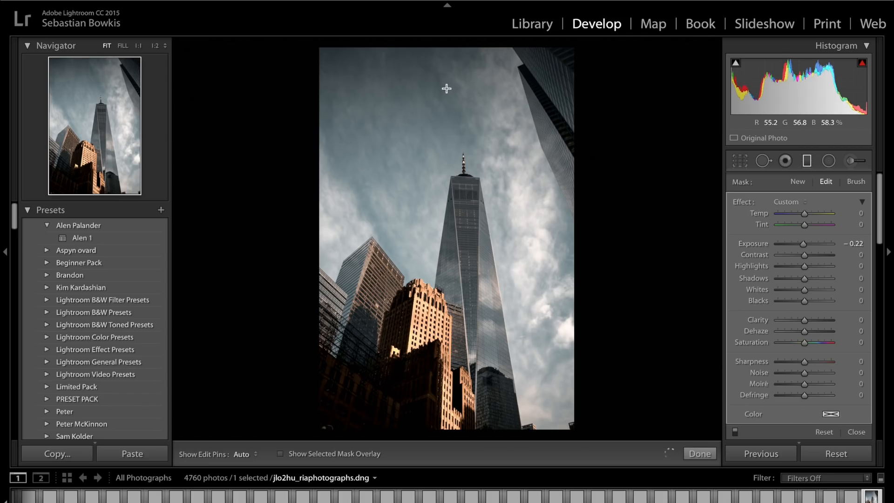
drag(448, 160, 442, 186)
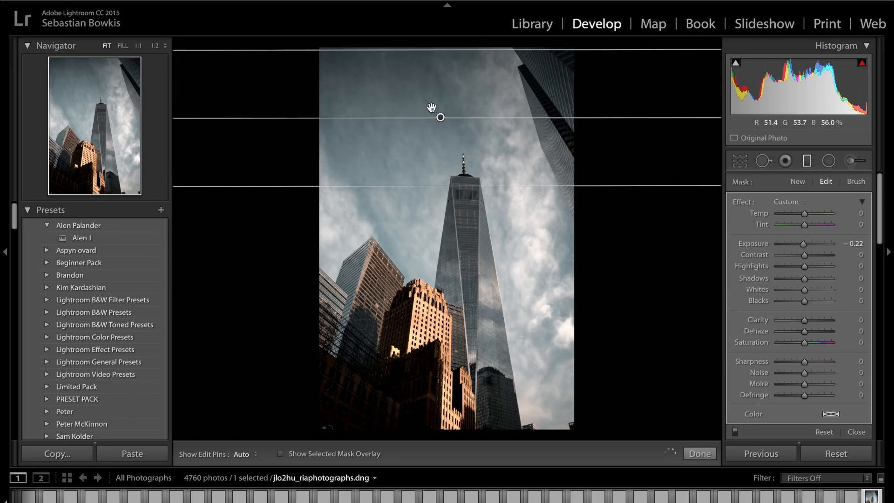
Paint a new Adjustment Brush mask with Clarity 61 and Exposure 0.28 over the tall glass tower.
click(849, 162)
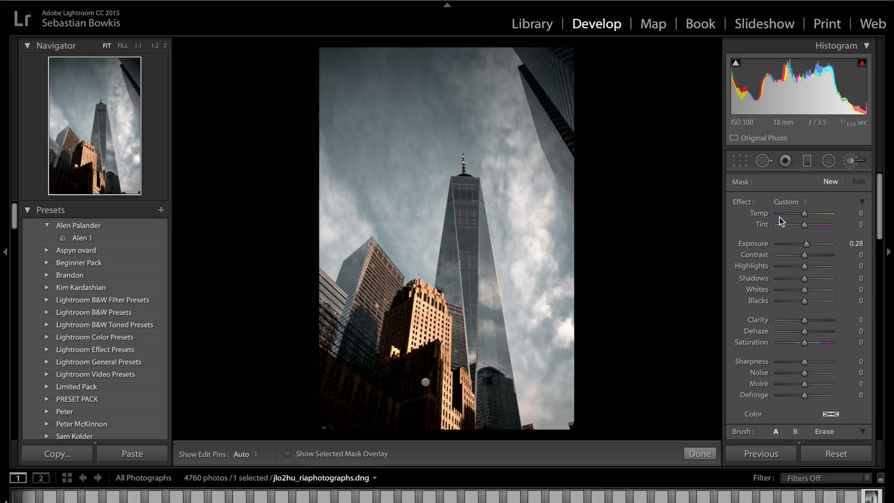
drag(813, 319, 821, 319)
key(h)
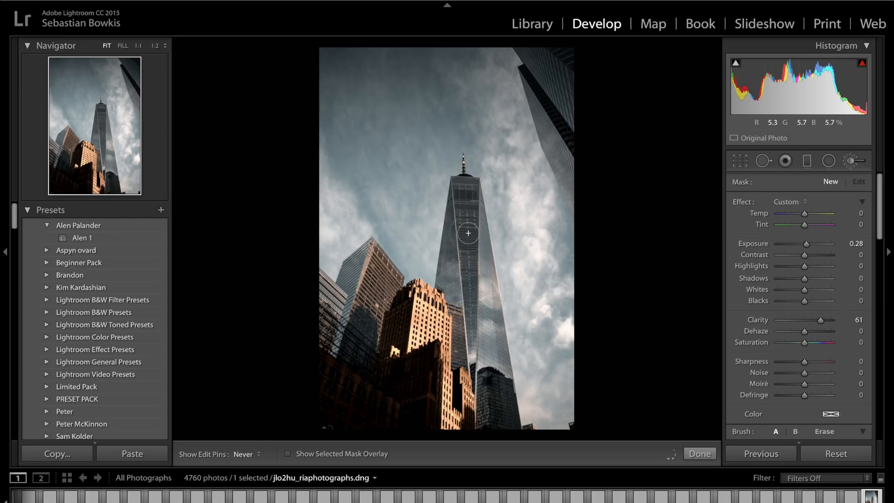
mouse_move(472, 201)
mouse_down()
mouse_move(488, 329)
mouse_move(461, 192)
mouse_up()
key(h)
Compare the photo without and with the Adjustment Brush edits.
scroll(809, 322, down, 2)
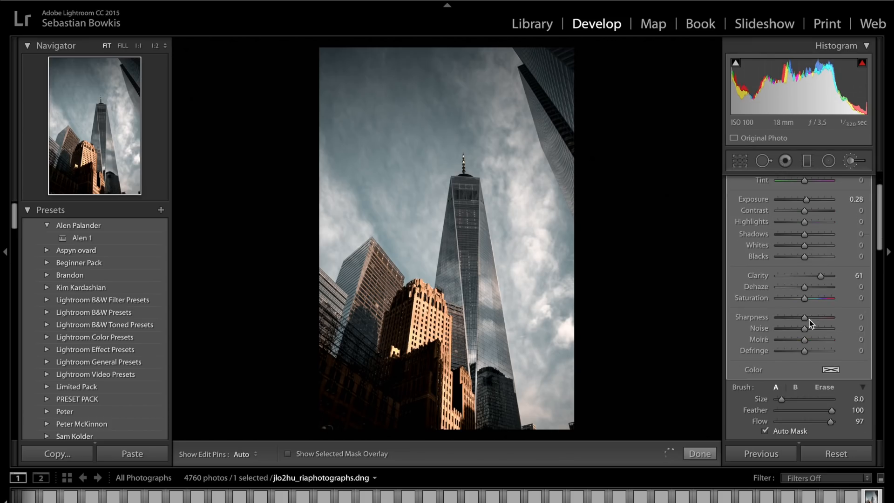
scroll(751, 384, down, 2)
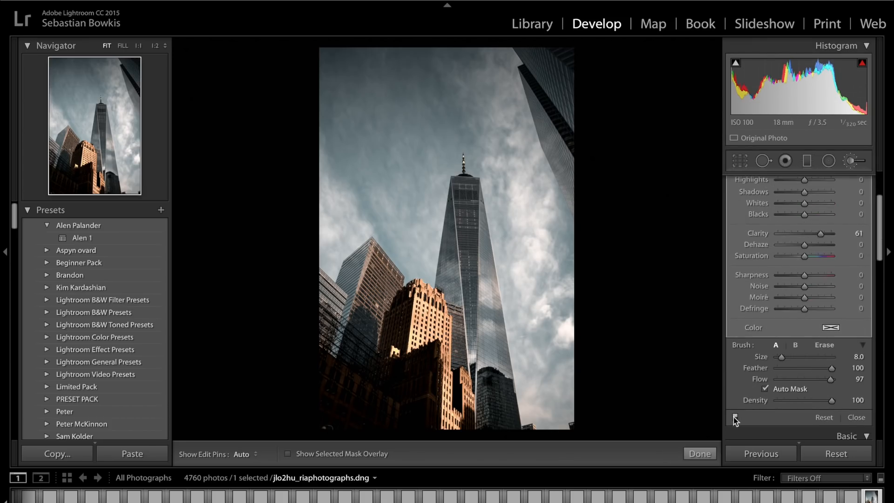
click(734, 417)
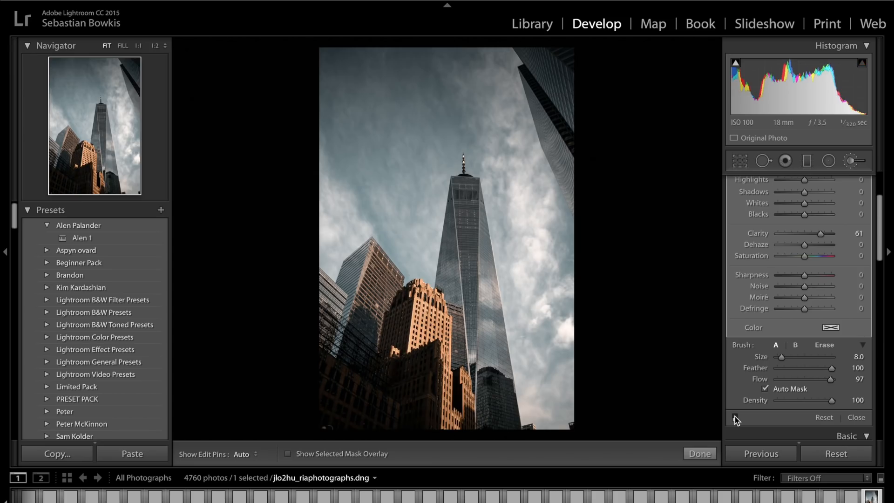
click(735, 416)
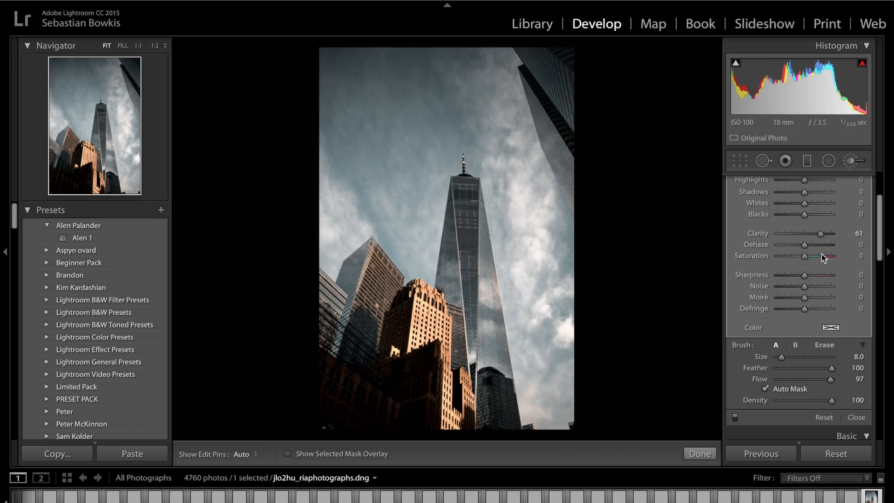
Set the glass tower mask's Clarity to 100, Saturation to −47, Temp to −17, Contrast to 30 and Highlights to 48.
drag(820, 235, 868, 233)
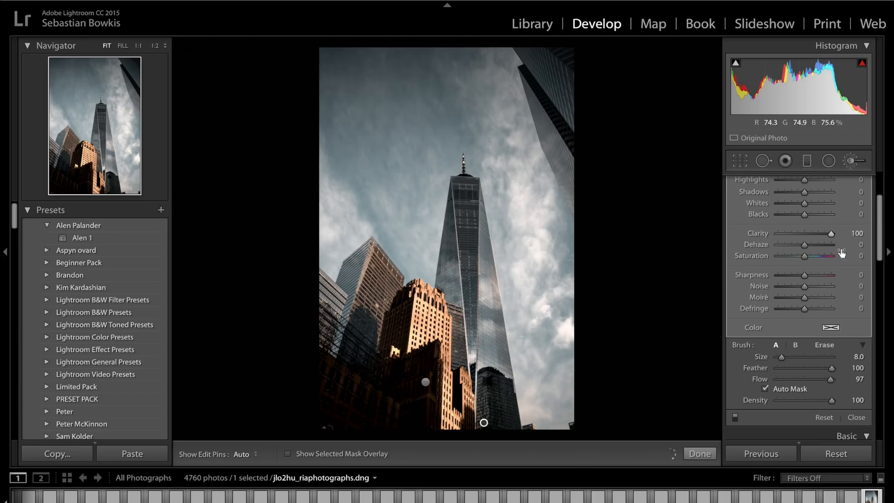
click(802, 258)
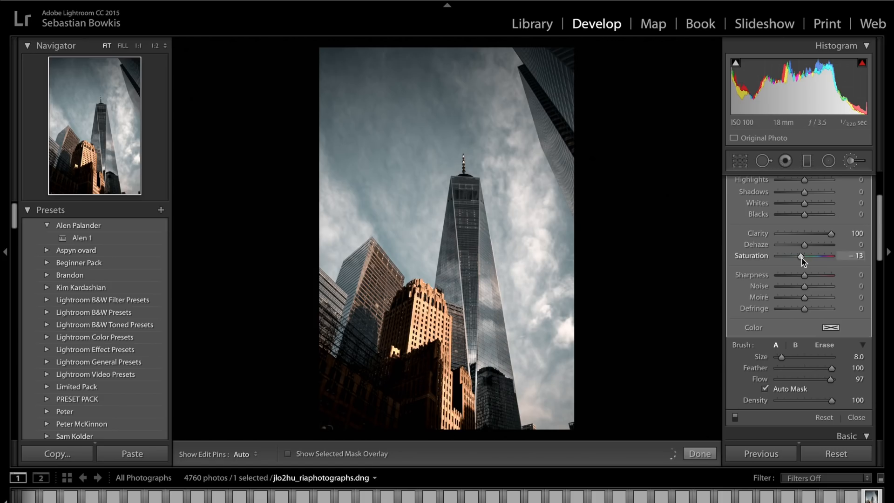
drag(800, 259, 791, 259)
scroll(791, 259, up, 4)
mouse_move(815, 216)
mouse_down()
mouse_move(825, 215)
mouse_move(791, 213)
mouse_move(800, 219)
mouse_up()
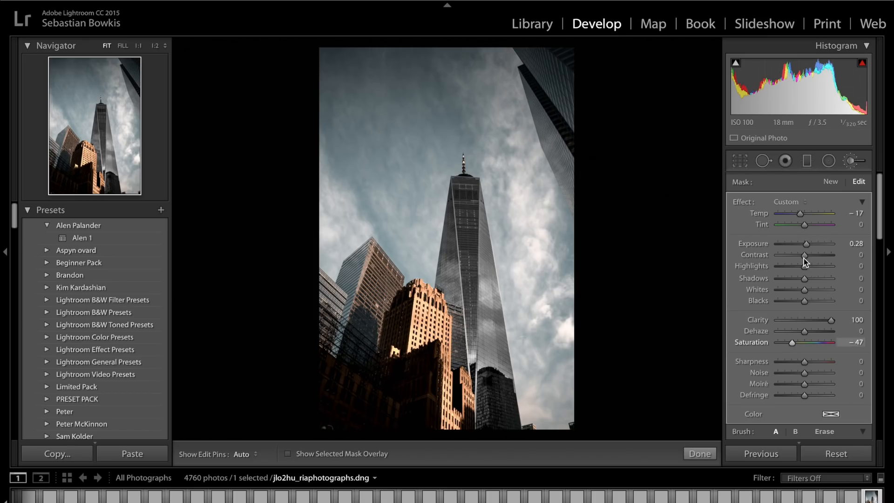
mouse_move(812, 256)
mouse_down()
mouse_move(820, 261)
mouse_move(812, 260)
mouse_up()
click(818, 267)
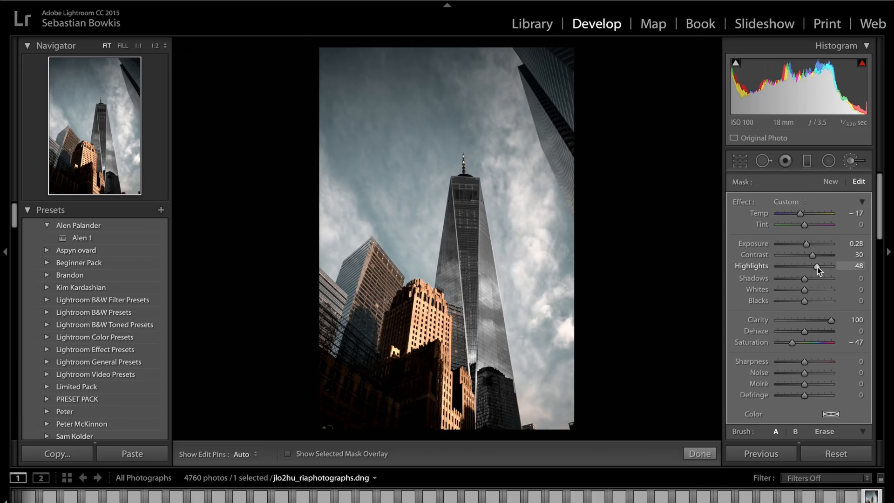
Compare the edited photo with the unedited original twice, ending on the edited version.
key(backslash)
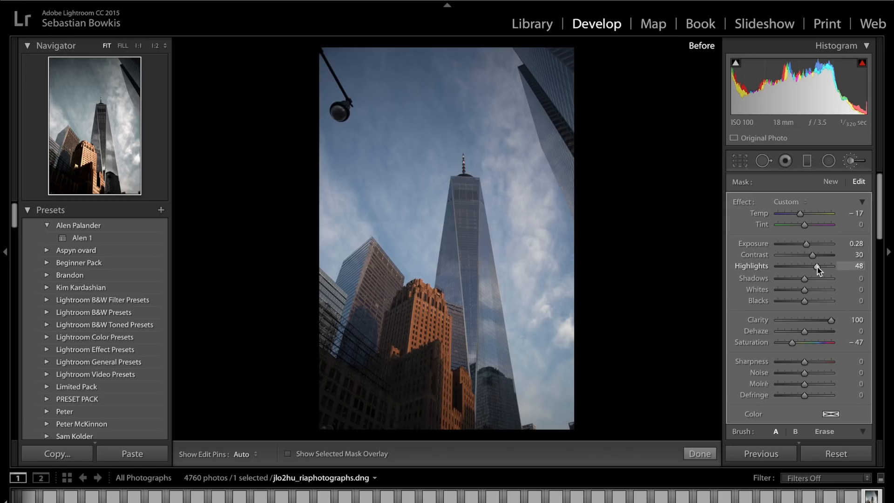
key(backslash)
key(backslash)
key(backslash)
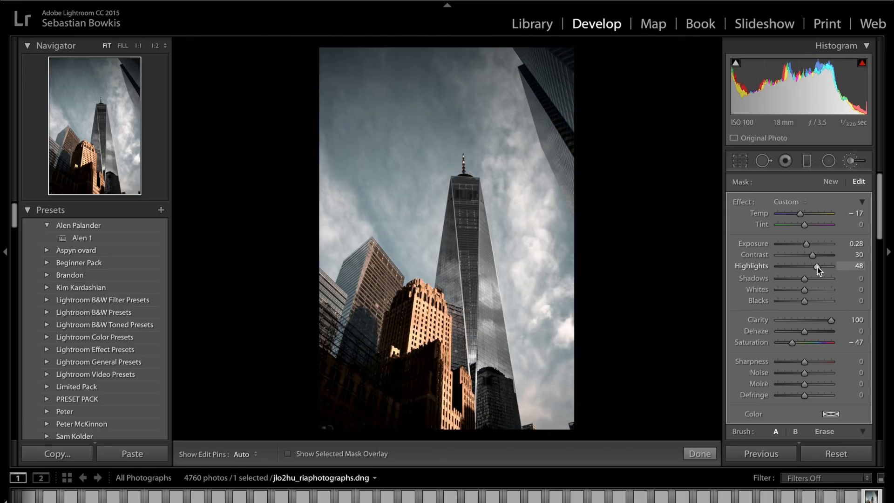